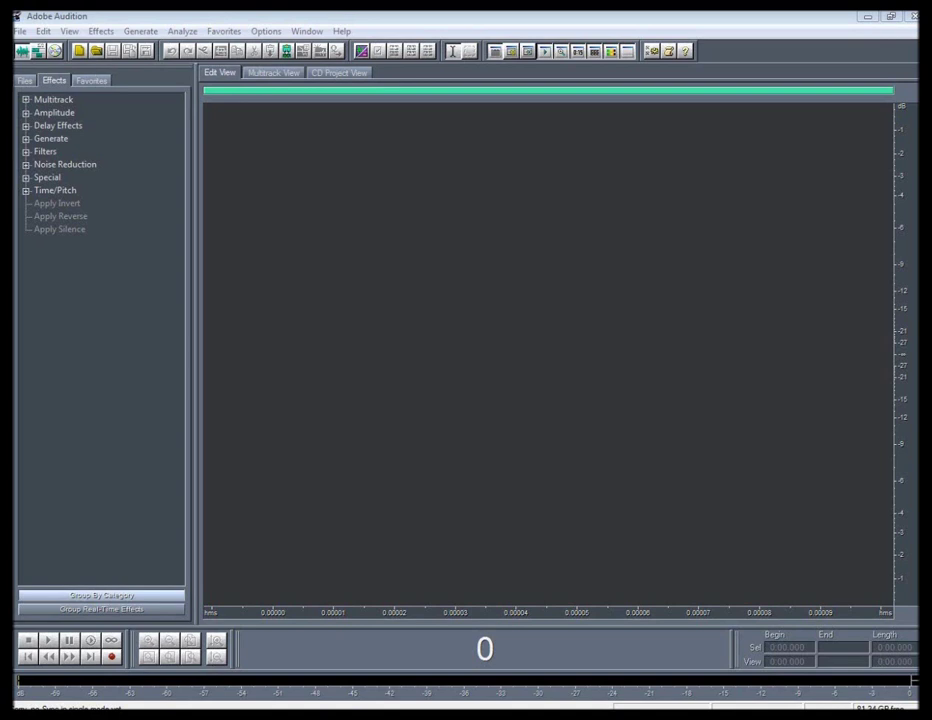
- Create a new waveform at 44100 Hz, stereo, with 16-bit resolution
key(alt+f)
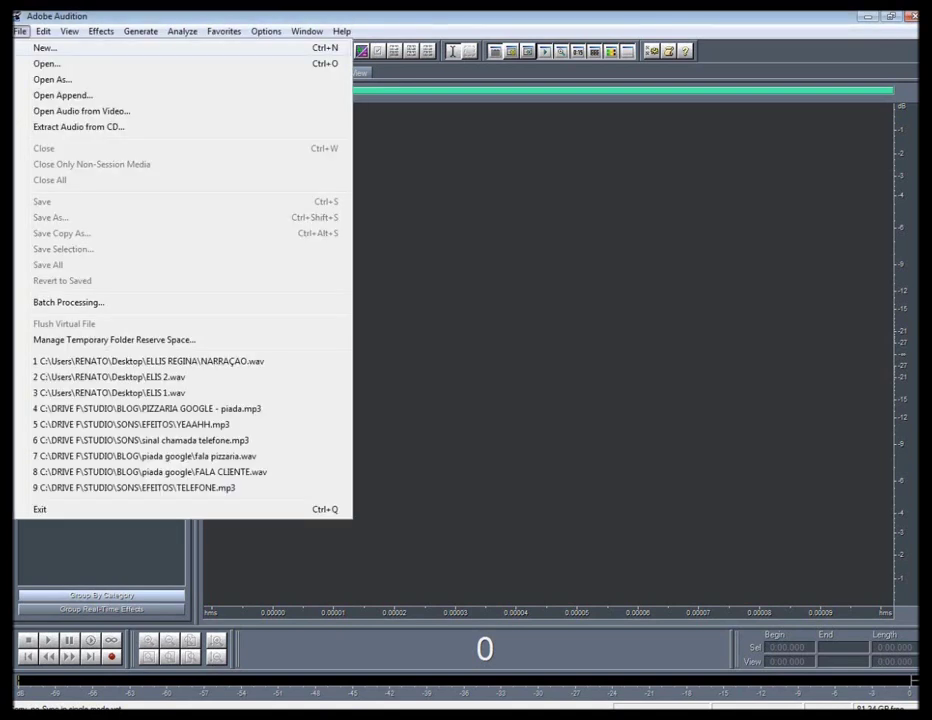
key(n)
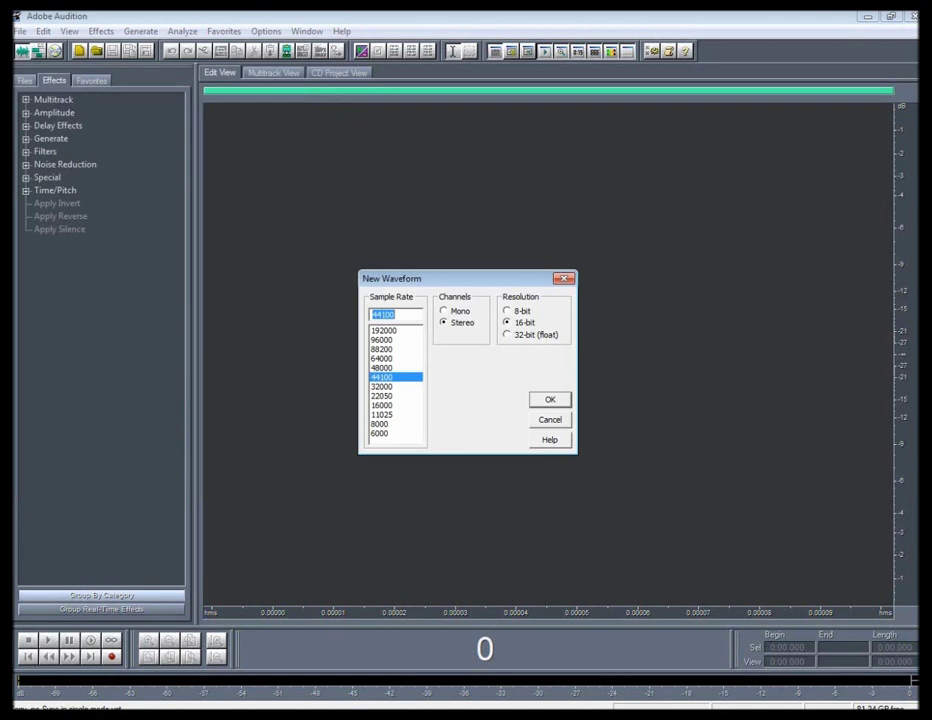
key(Return)
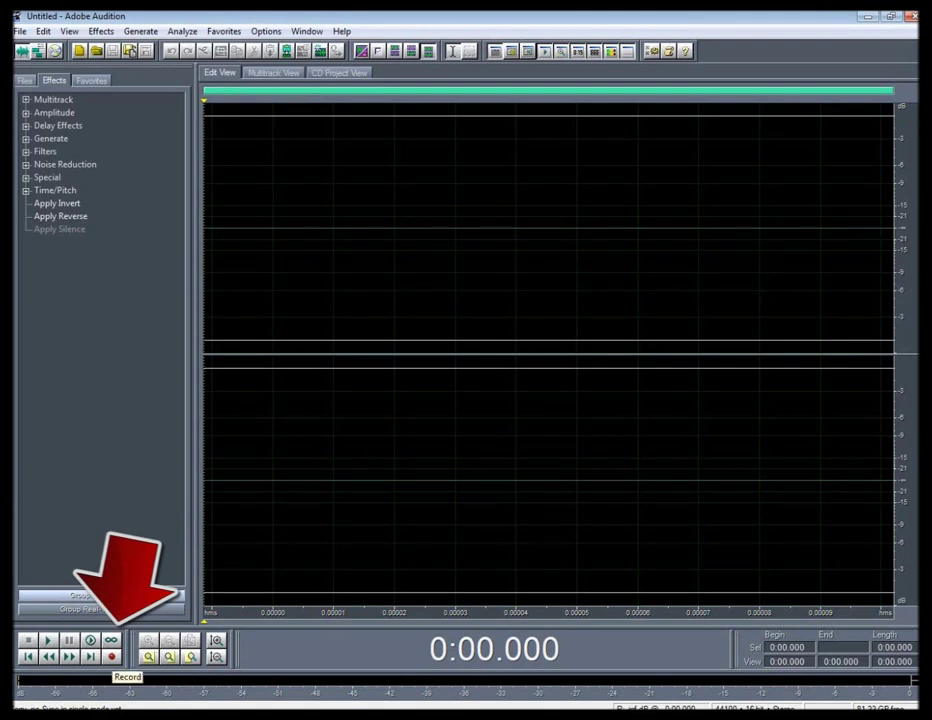
- Record about 29 seconds of voice narration in the new waveform, consulting the quote open in Notepad
key(alt+Tab)
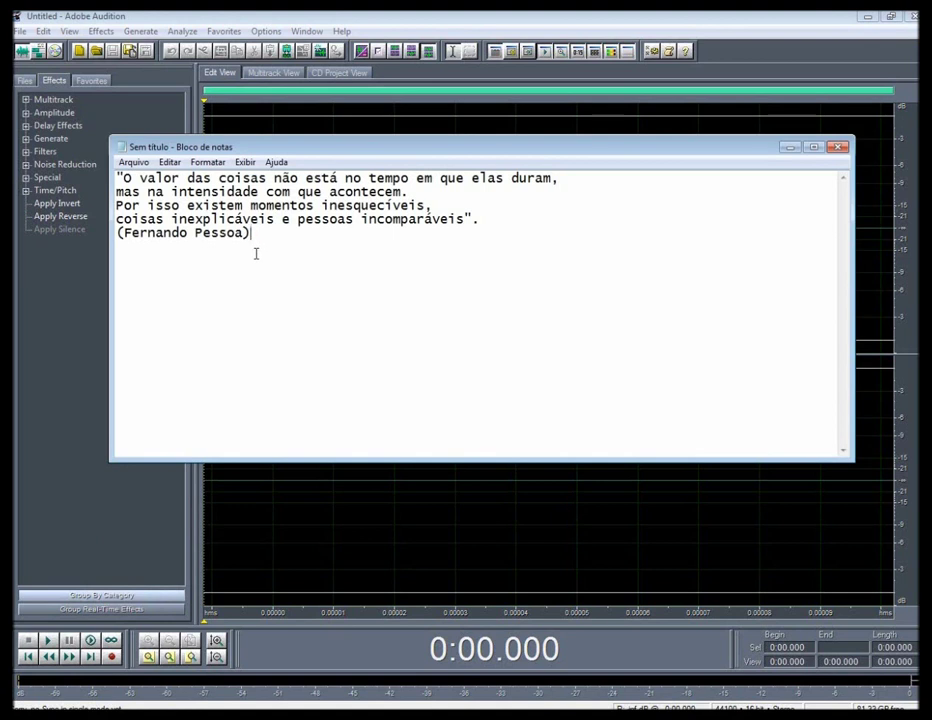
click(789, 148)
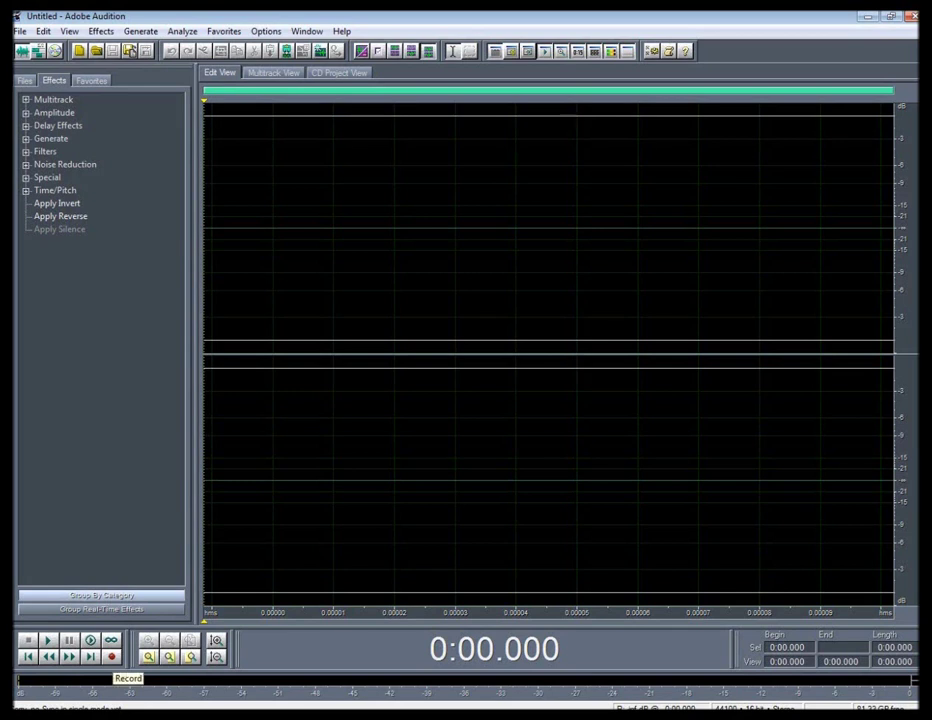
click(111, 657)
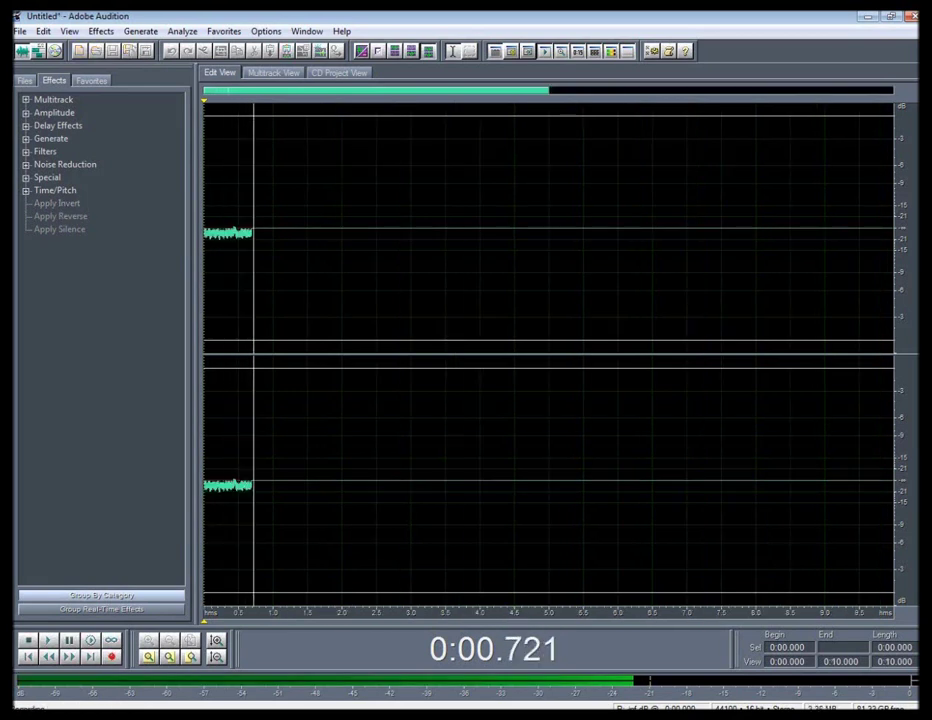
key(alt+Tab)
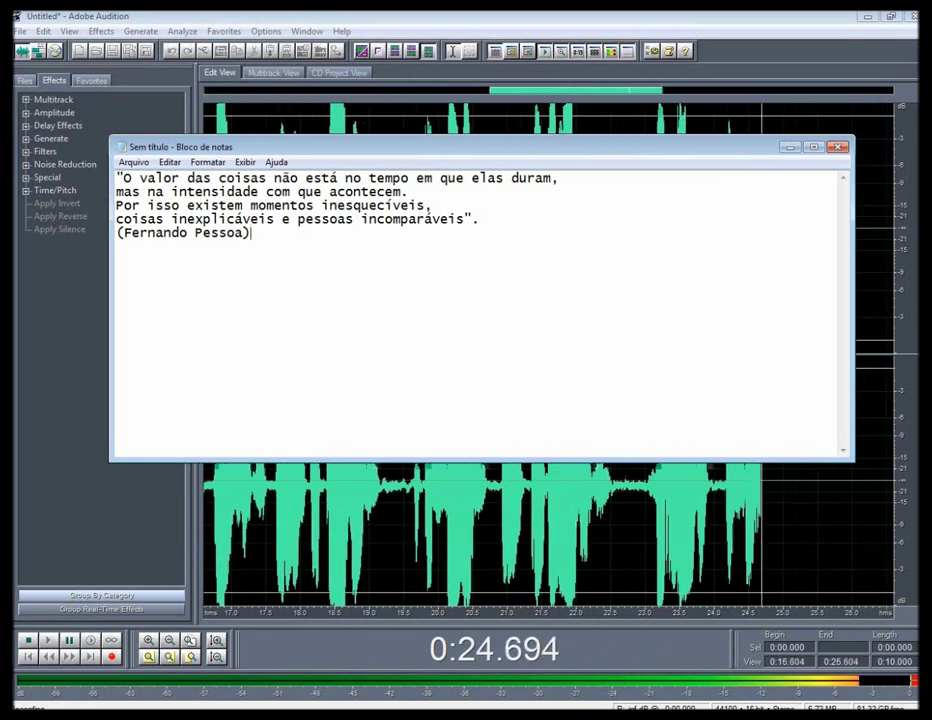
click(790, 147)
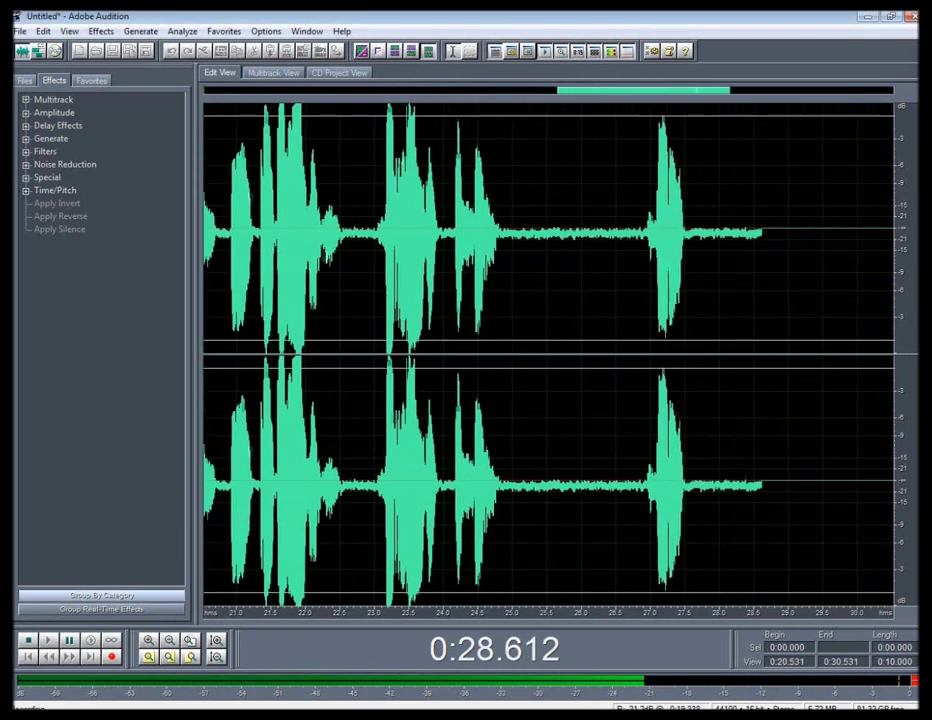
key(space)
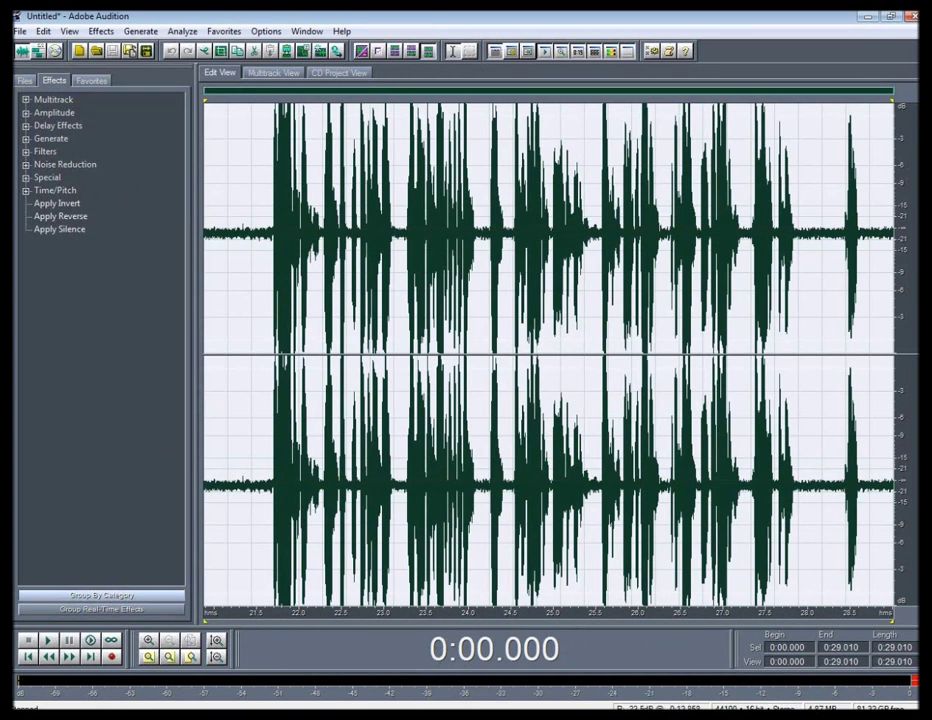
- Play back the end of the recording and delete everything from about 25.6 seconds onward
click(816, 300)
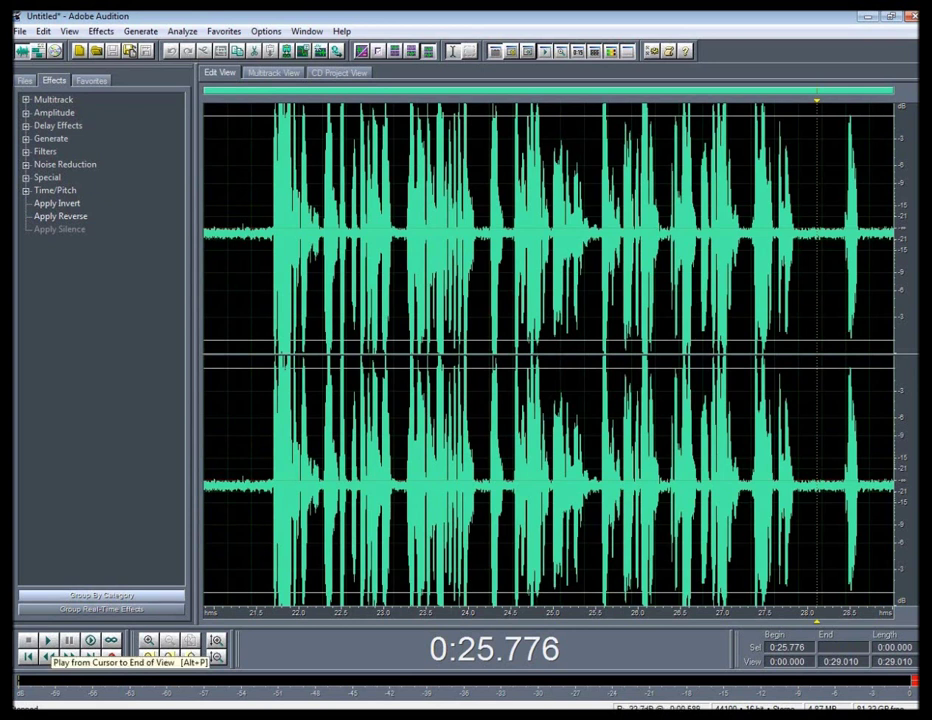
click(47, 640)
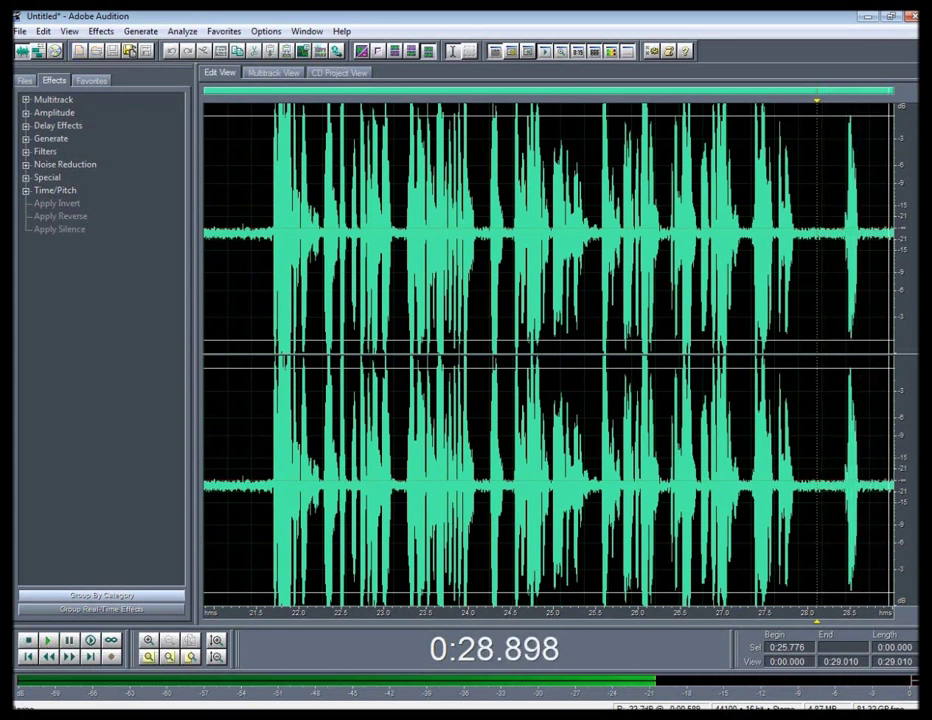
drag(812, 350, 893, 350)
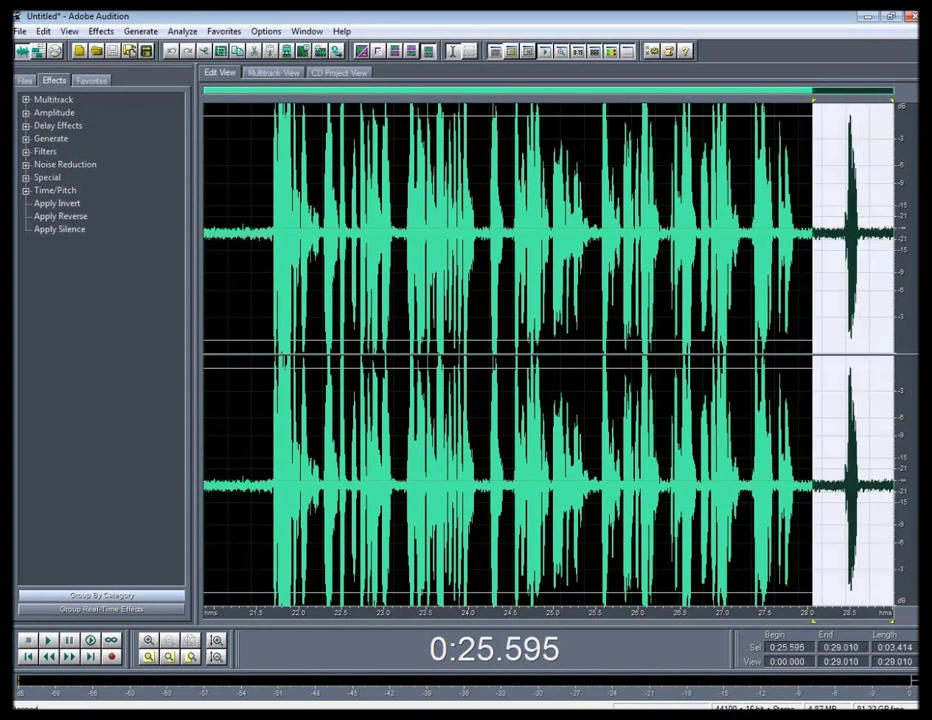
key(Delete)
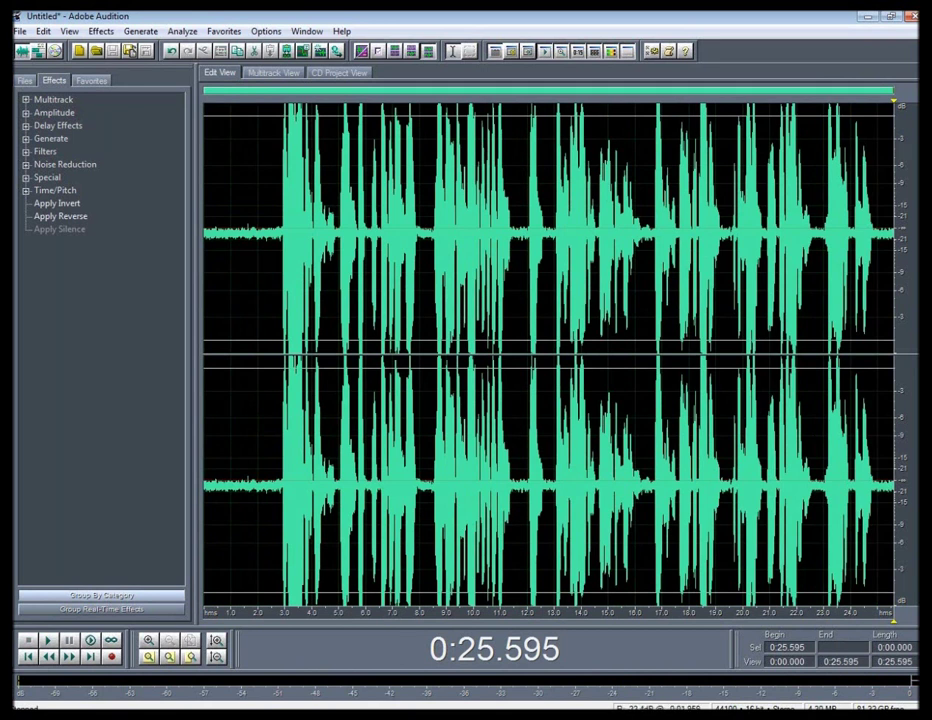
- Listen to the narration from about 2.3 seconds and again from about 8.2 seconds
click(267, 230)
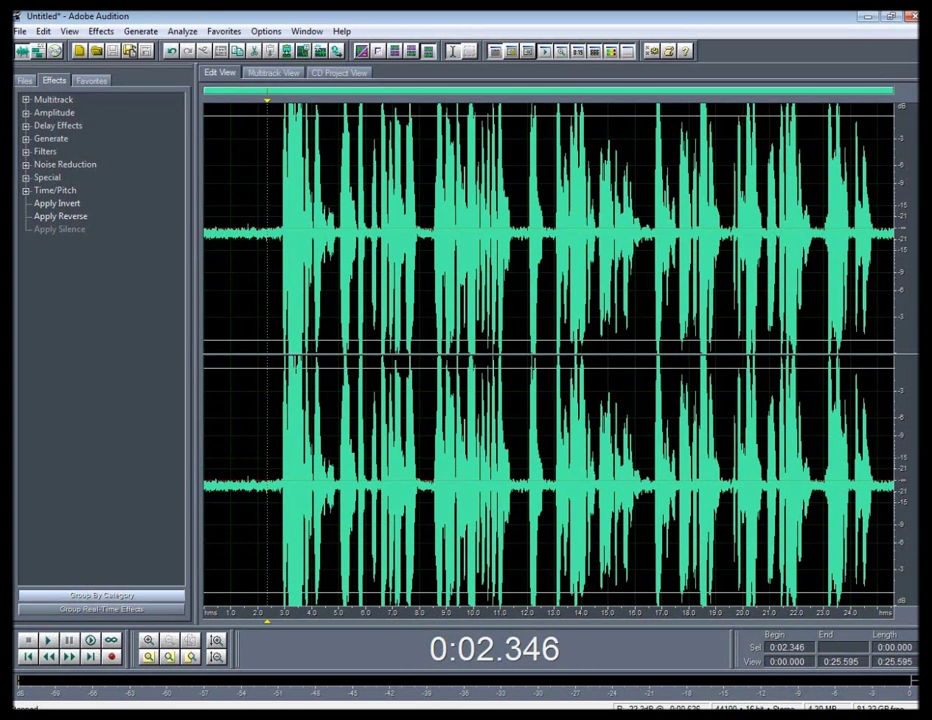
click(47, 641)
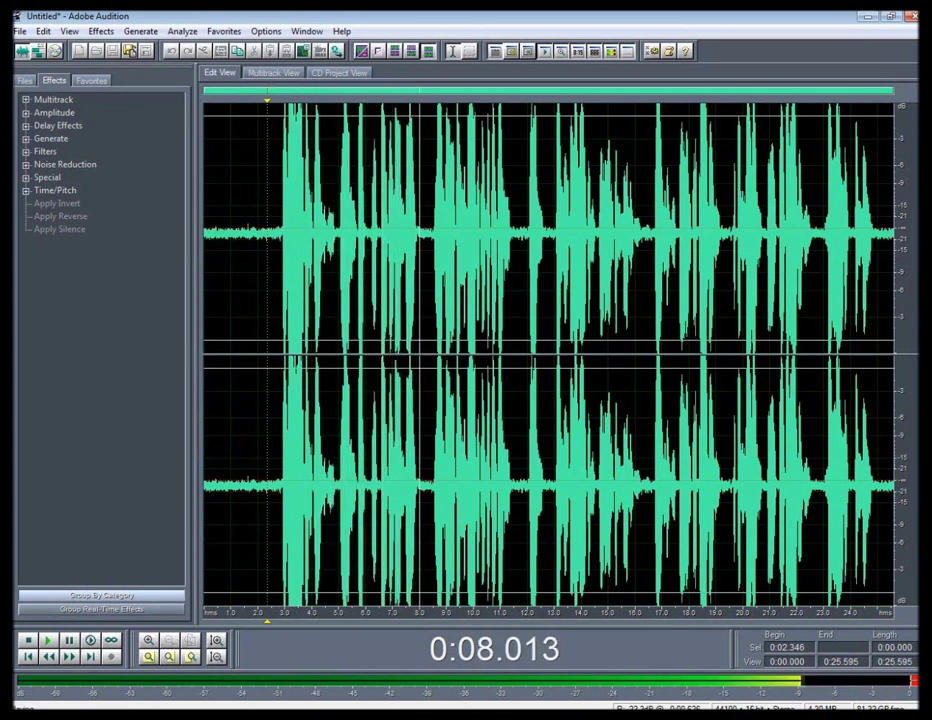
key(space)
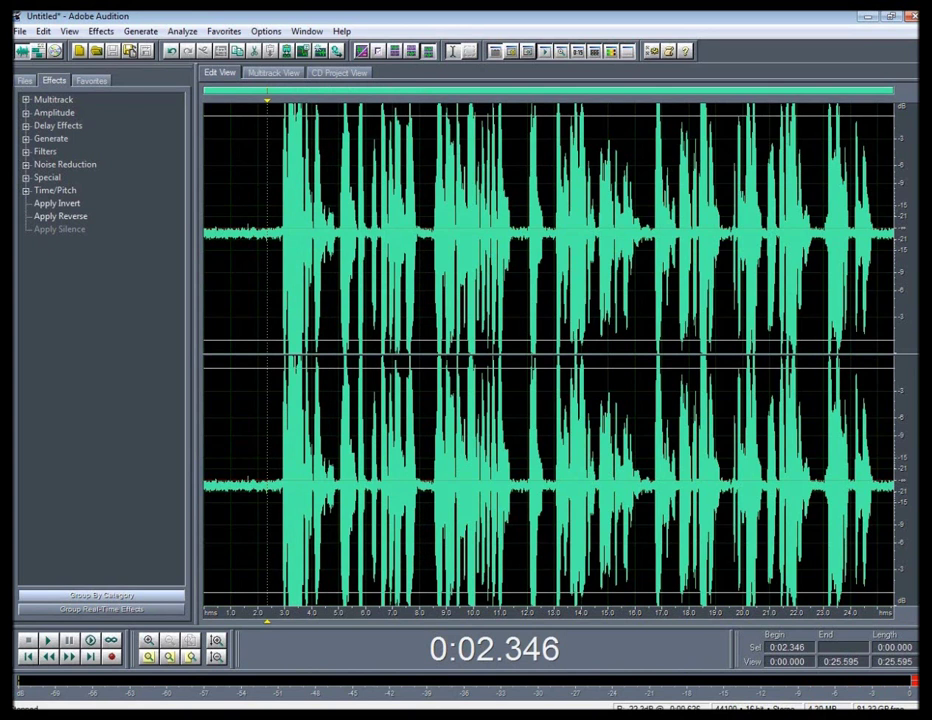
click(424, 300)
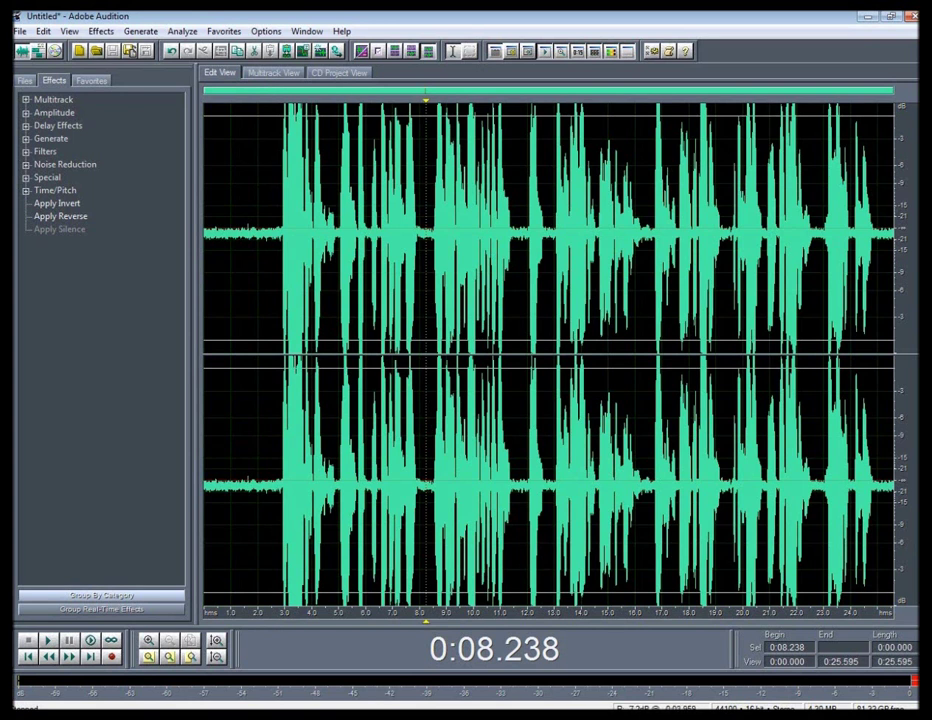
key(space)
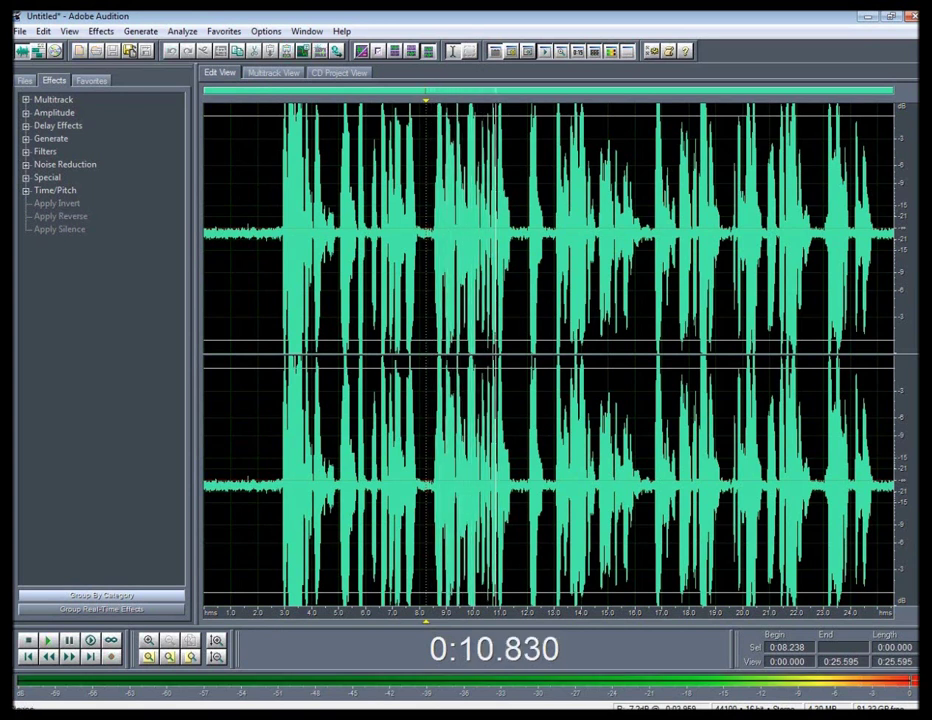
key(space)
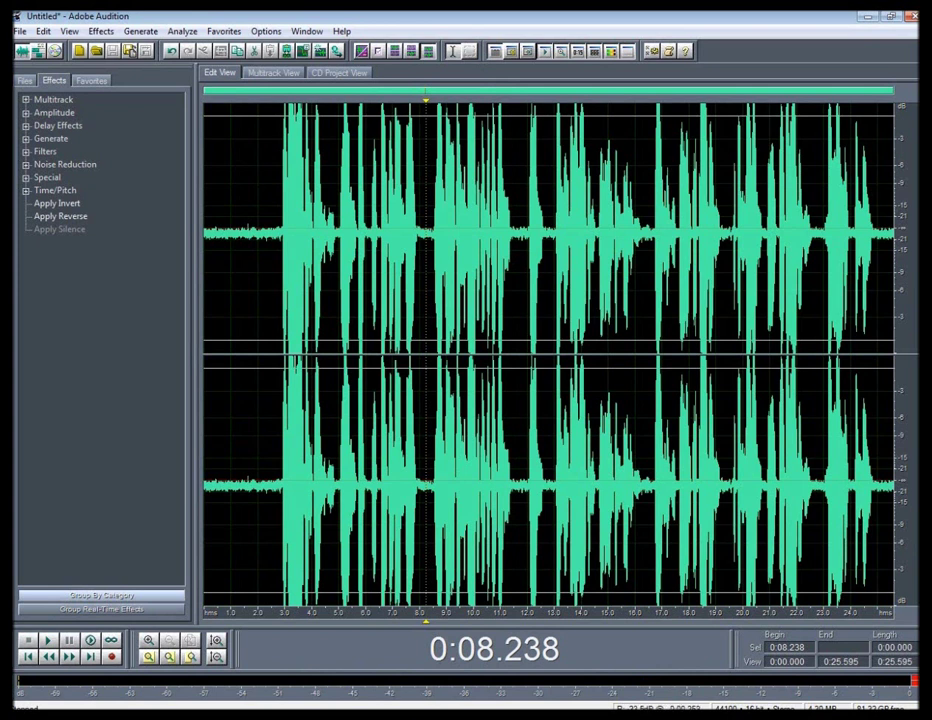
- Capture a noise reduction profile from the speech-free opening, about the first 2.6 seconds of the recording
drag(204, 300, 273, 300)
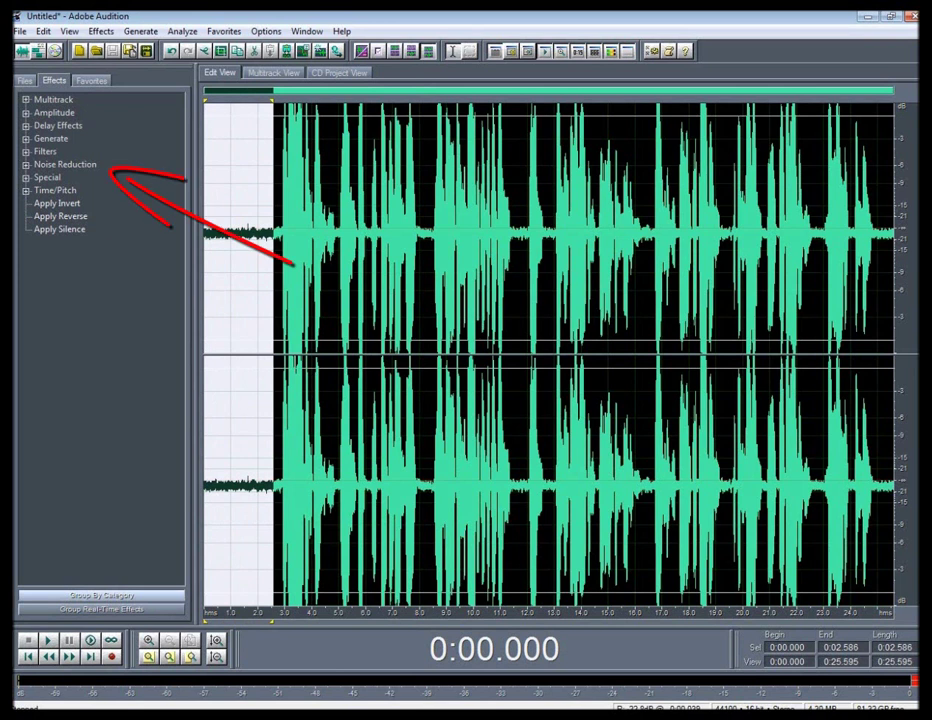
click(26, 164)
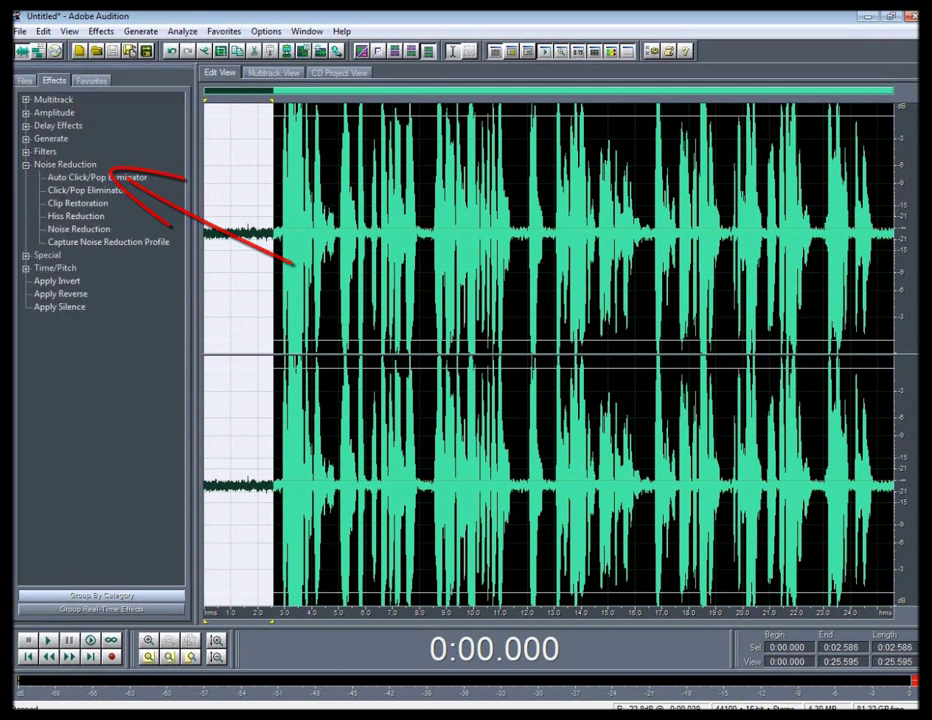
click(79, 229)
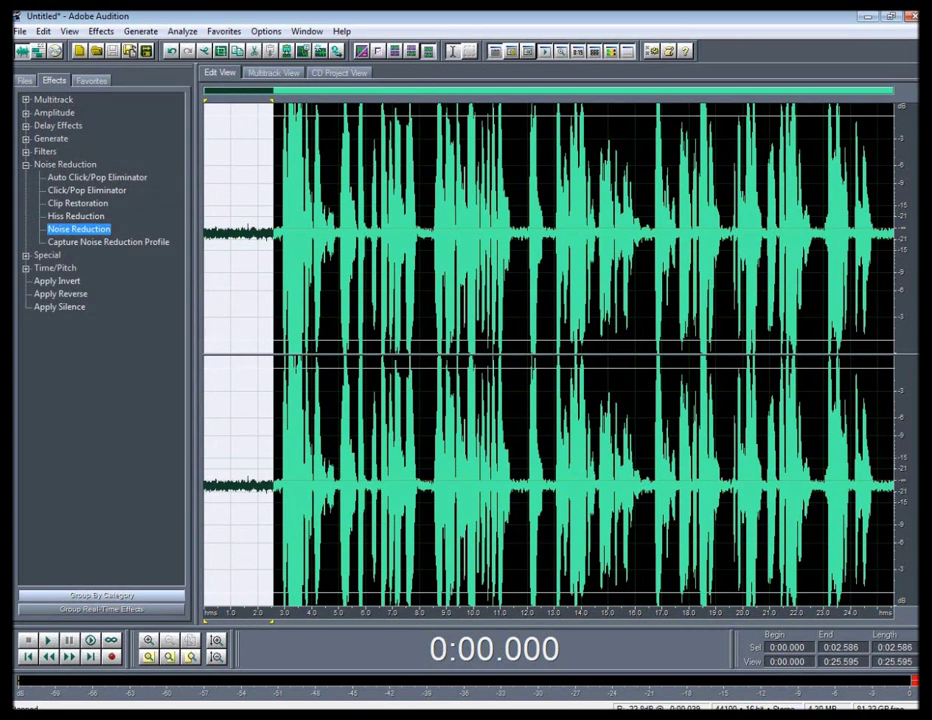
key(Return)
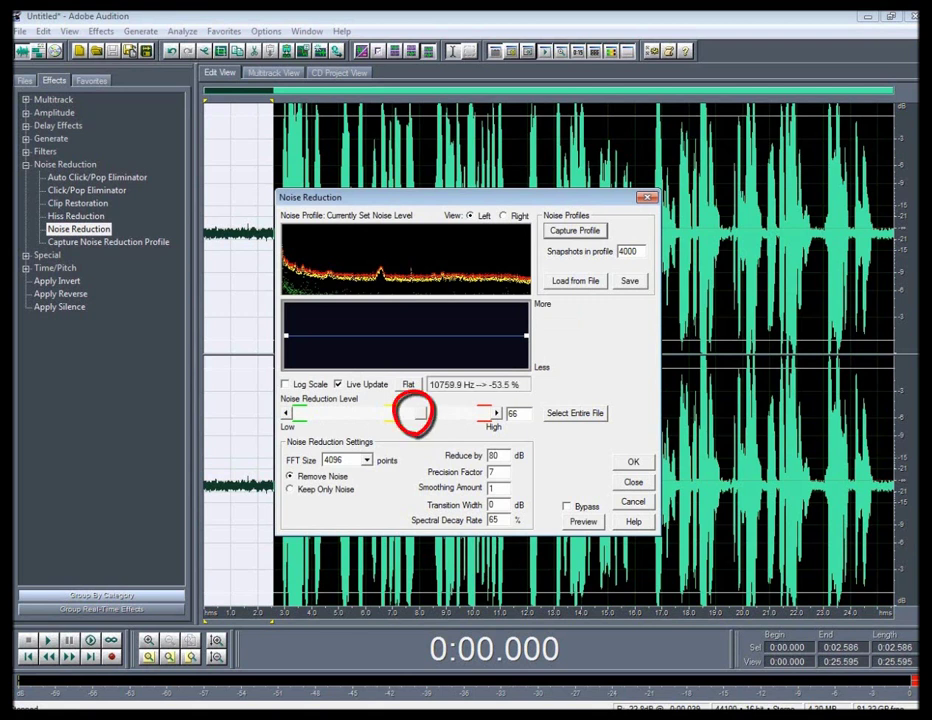
- Set the noise reduction level to 62 and apply Noise Reduction to the entire file
mouse_move(418, 413)
mouse_down()
mouse_move(316, 413)
mouse_move(415, 413)
mouse_up()
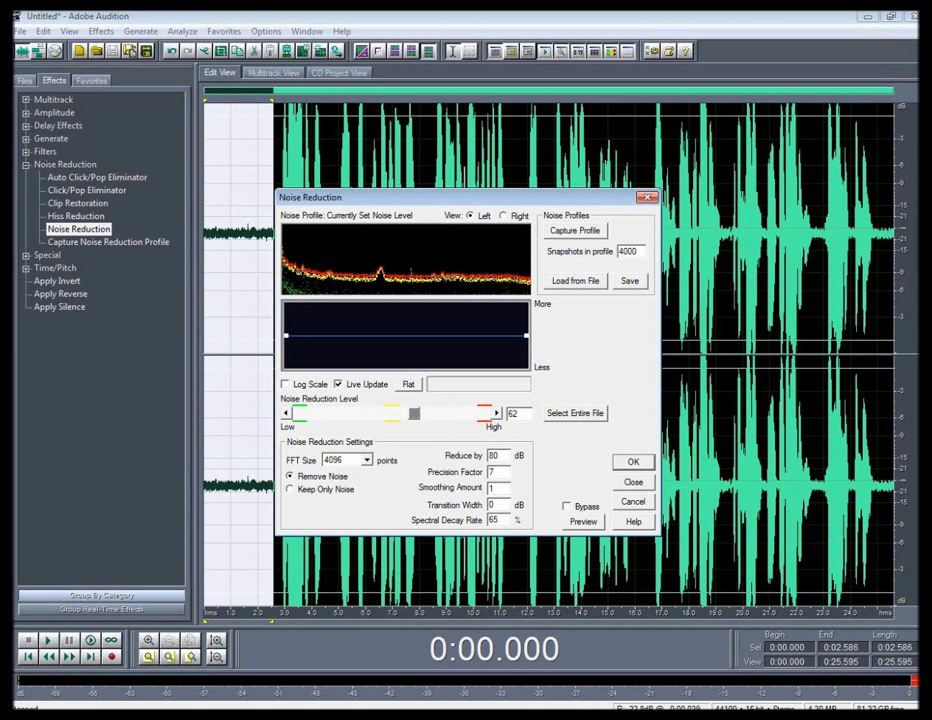
key(ctrl+a)
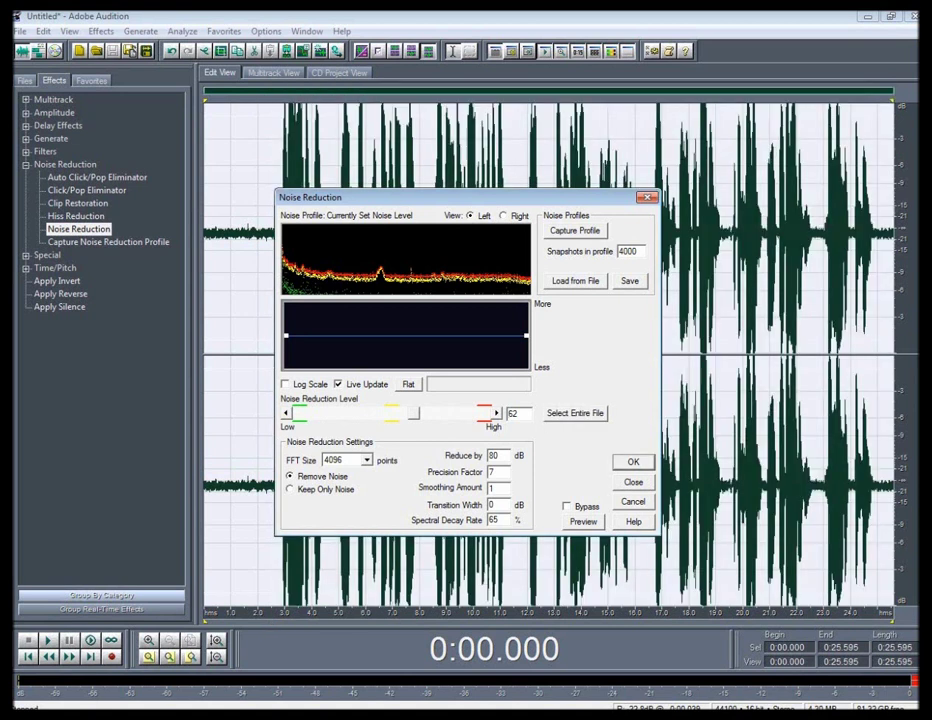
key(Return)
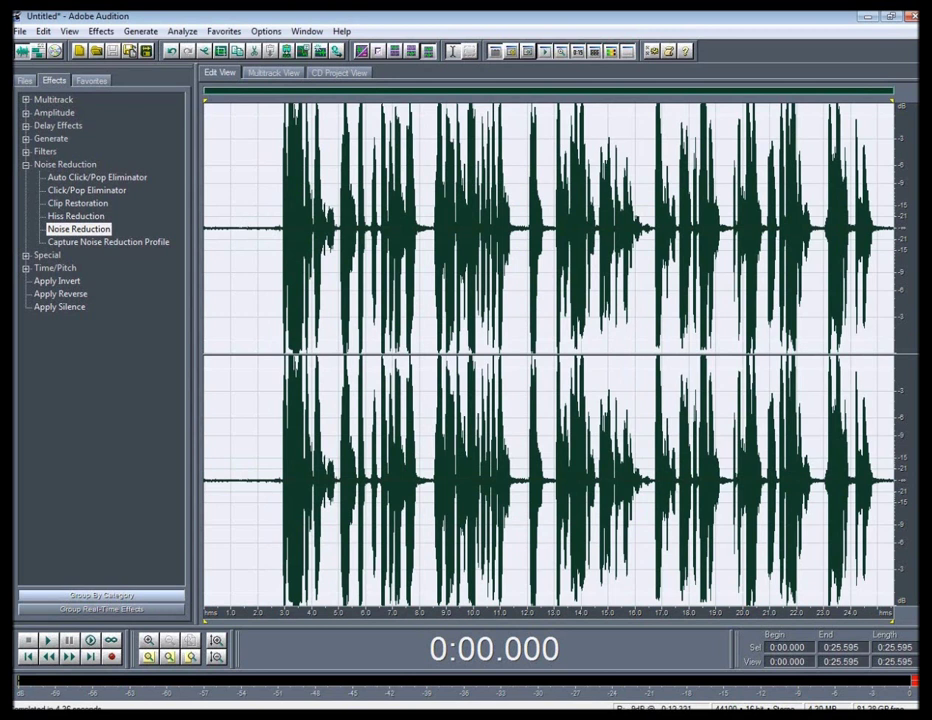
- Play the noise-reduced narration from about 2.8 seconds to check the sound
click(279, 230)
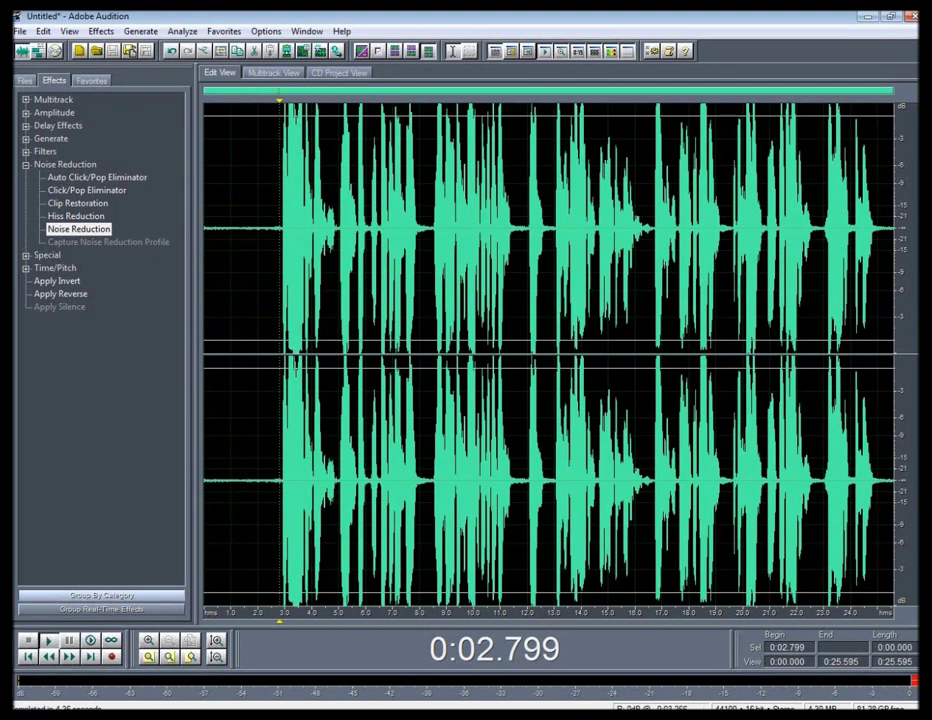
key(space)
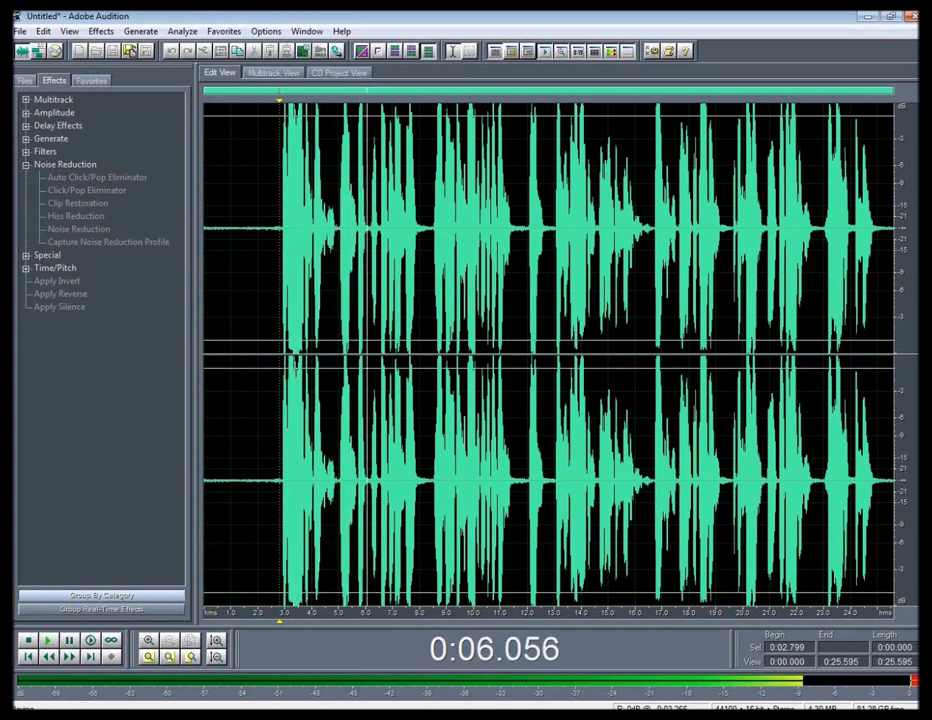
key(space)
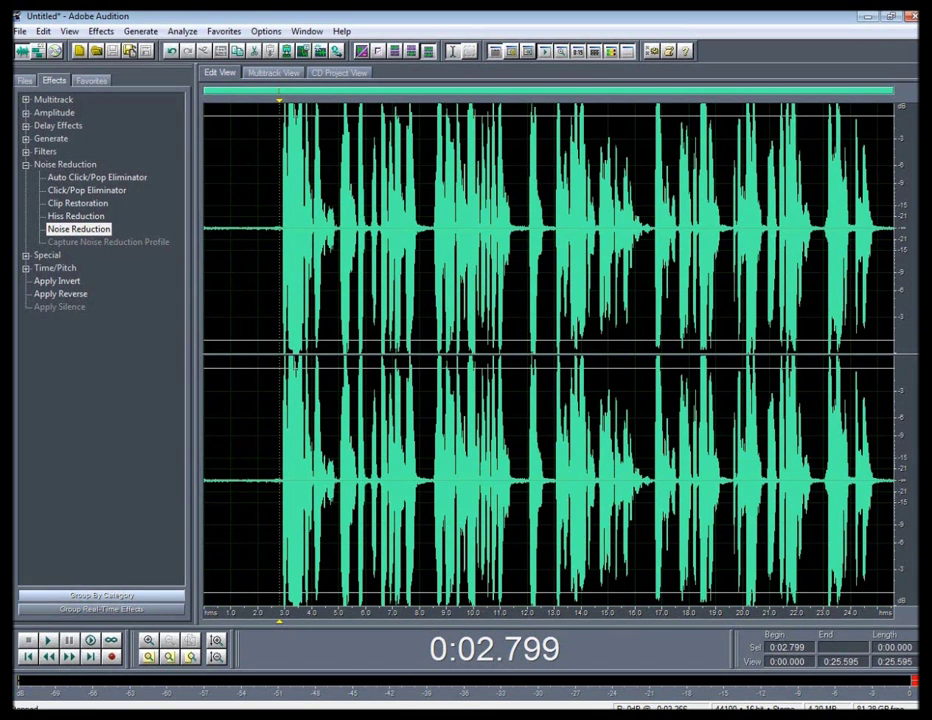
- Open the Quick Filter effect, examine its frequency bands and presets, and close it without applying
click(26, 151)
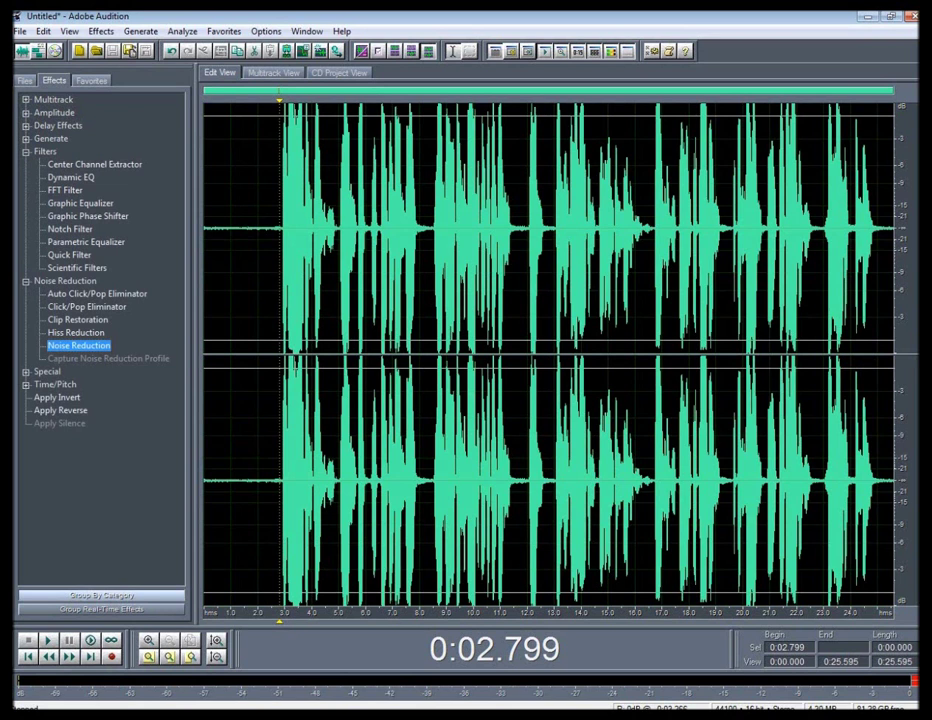
click(69, 255)
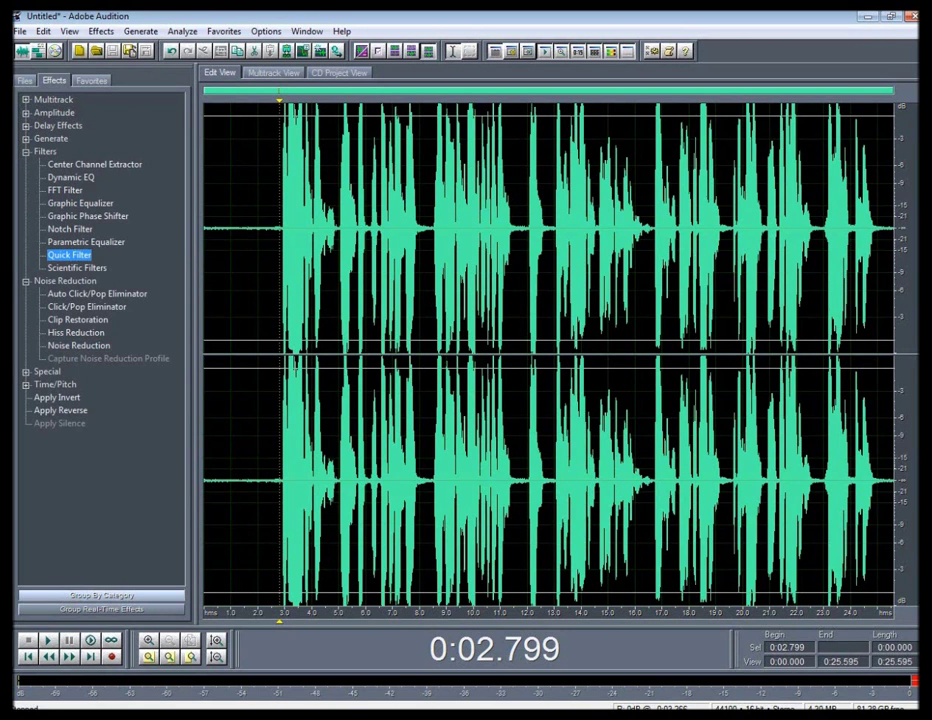
double_click(69, 255)
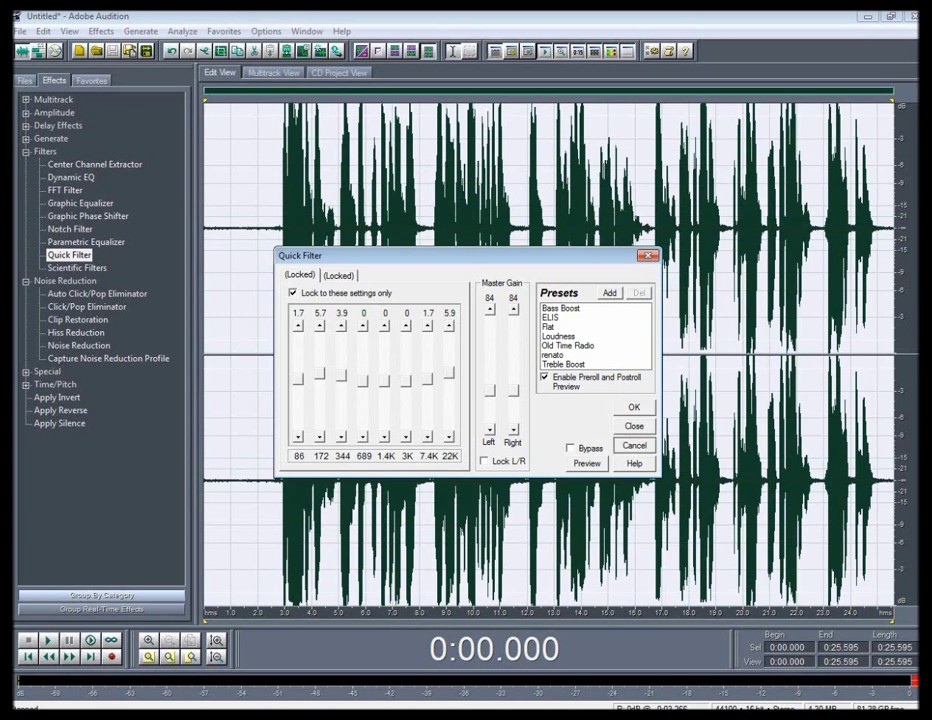
key(Escape)
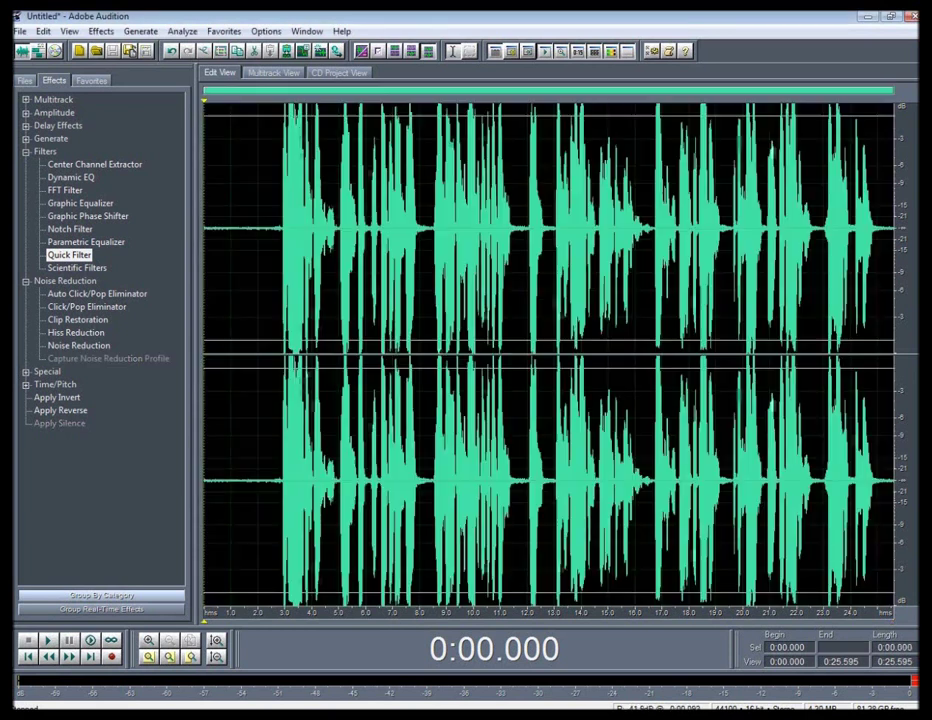
- Delete the silent opening of the recording, from the start to about 2.8 seconds
drag(205, 350, 279, 350)
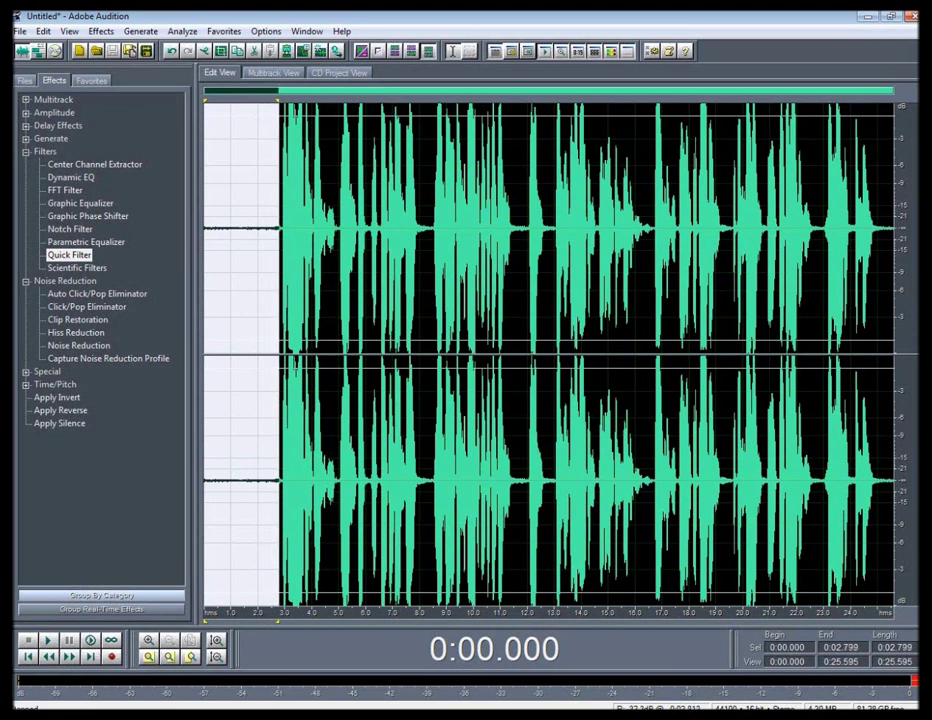
key(Delete)
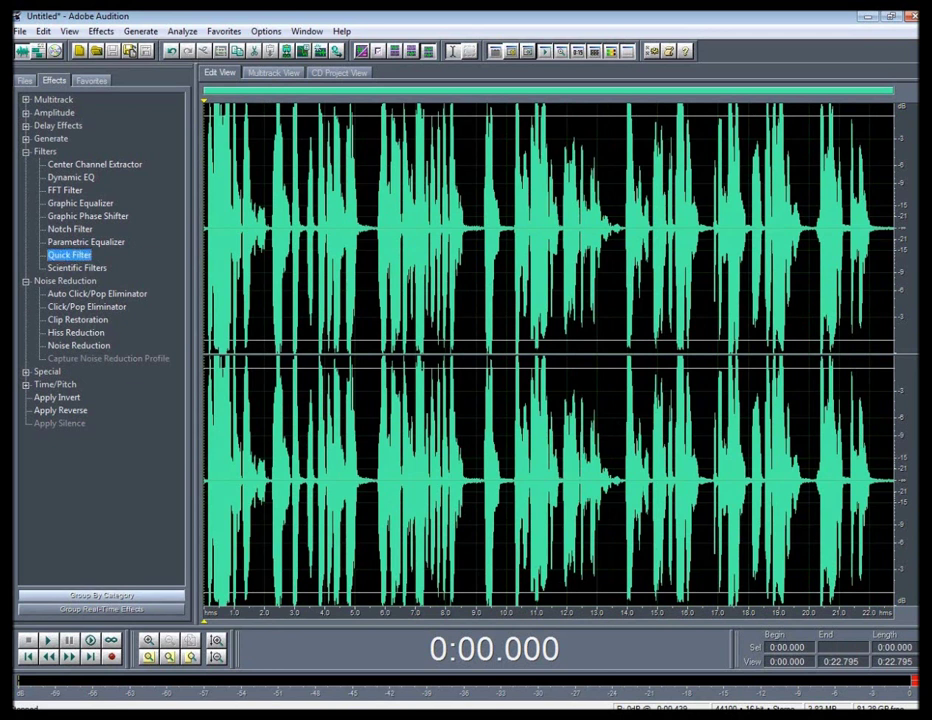
- Open Quick Filter for the entire narration, load the Flat preset and preview the sound
key(Return)
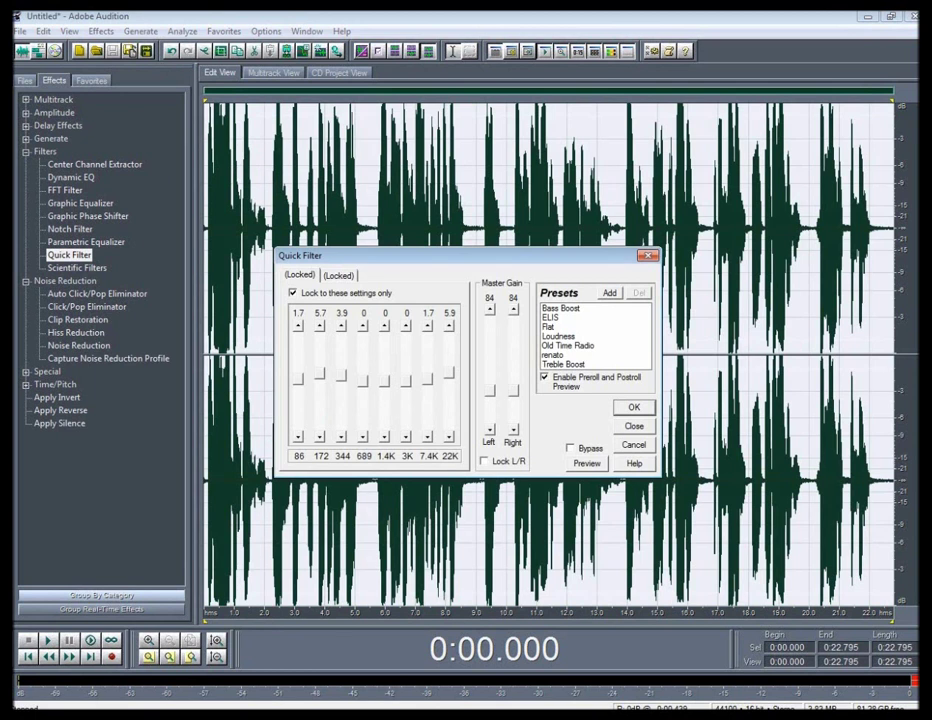
click(548, 326)
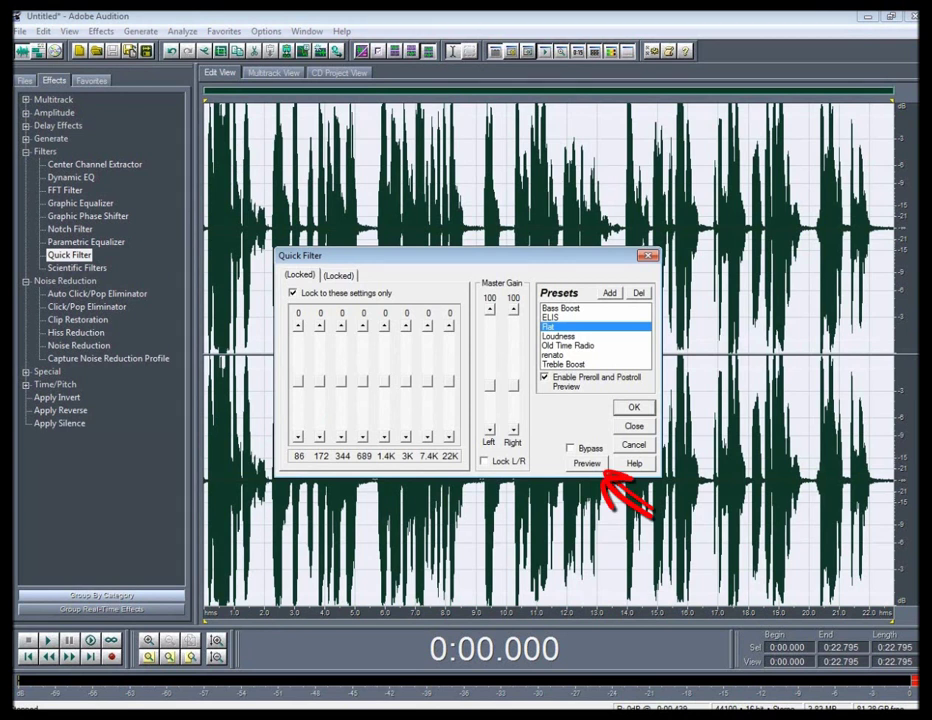
click(587, 463)
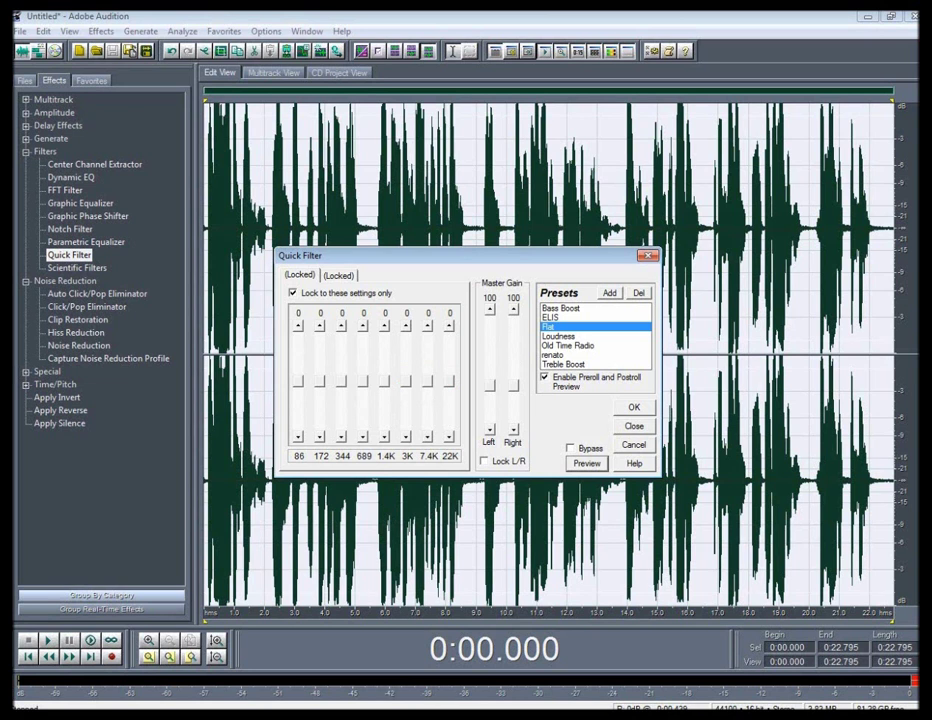
- While previewing, raise the 86 Hz band to 2.5 and the 172 Hz band to 5
key(alt+p)
key(Up)
key(Up)
key(Up)
key(Up)
key(Tab)
key(Up)
key(Up)
key(Up)
key(Up)
key(Up)
key(Up)
key(Up)
key(shift+Tab)
key(Down)
key(Down)
key(Down)
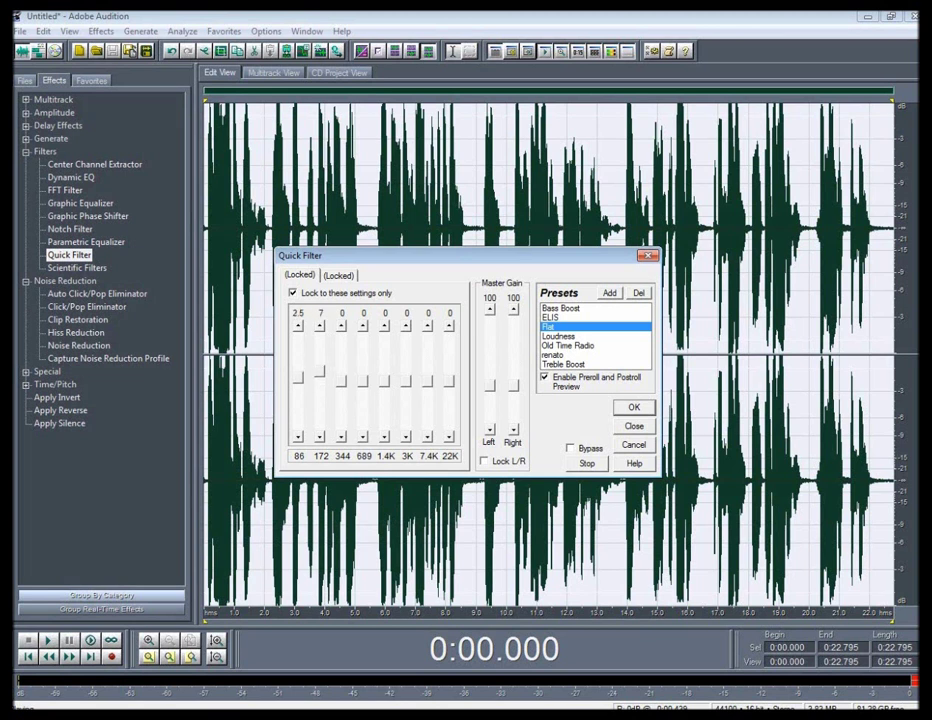
key(Tab)
key(Down)
key(Down)
- Raise the 7.4K band to 4.5 and the 22K band to 6, and stop the preview
key(Tab)
key(Tab)
key(Tab)
key(Tab)
key(Tab)
key(Up)
key(Up)
key(Up)
key(Up)
key(Up)
key(Up)
key(Up)
key(Up)
key(Up)
key(Up)
key(Up)
key(Tab)
key(Up)
key(Up)
key(Up)
key(Up)
key(Up)
key(Up)
key(Up)
key(Up)
key(Up)
key(Up)
key(Up)
key(Up)
key(shift+Tab)
key(Down)
key(Down)
click(587, 463)
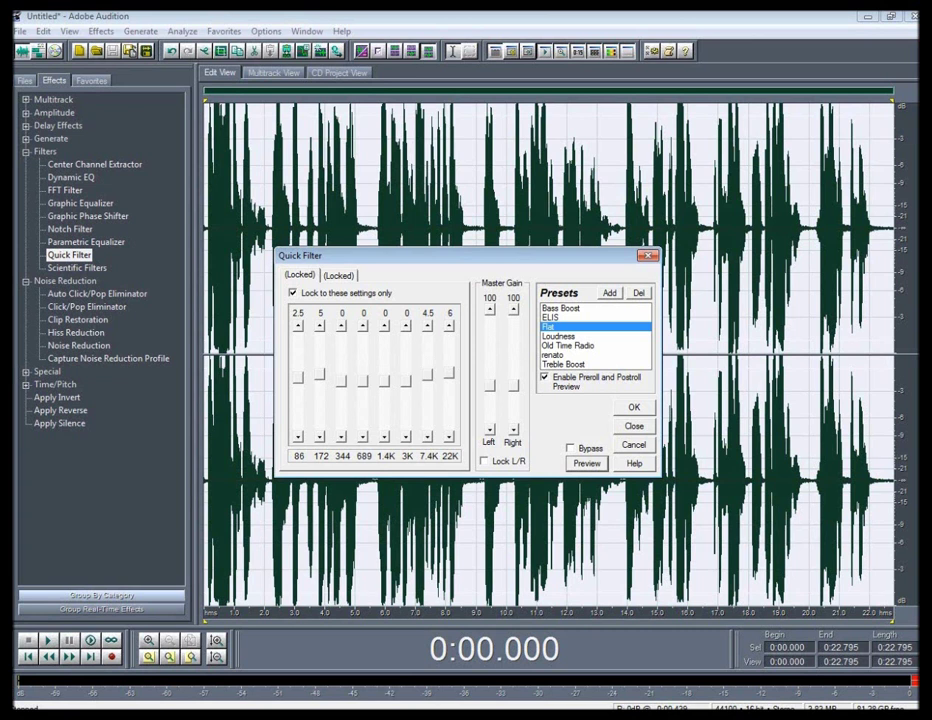
- Save the current equalizer settings as a new Quick Filter preset named "teste"
click(609, 292)
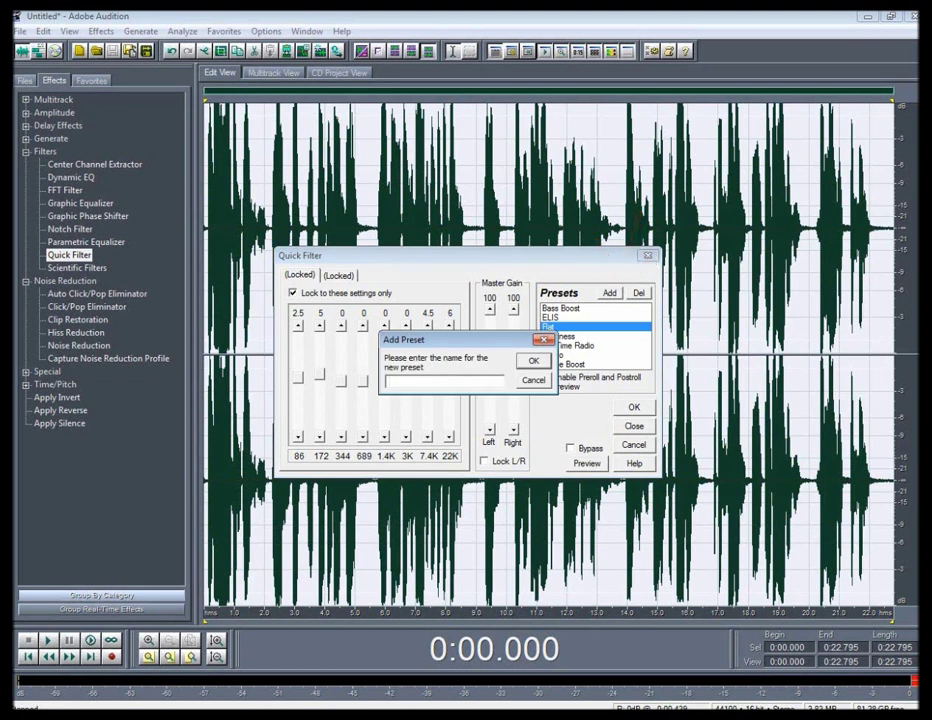
text(teste)
key(Return)
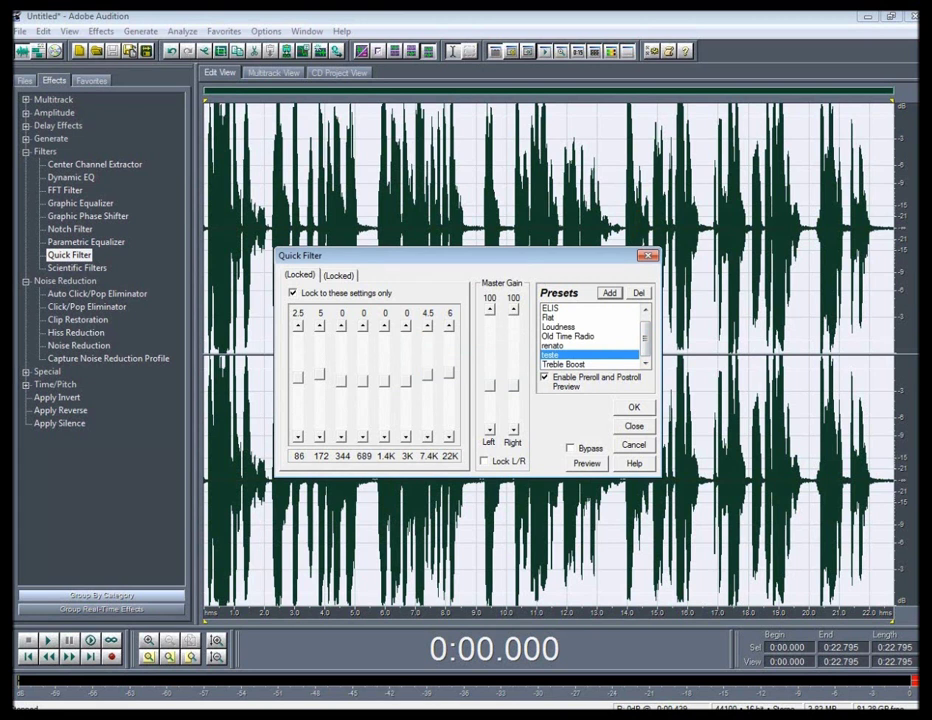
- Apply the Quick Filter to the entire narration and play the result from the start
key(Return)
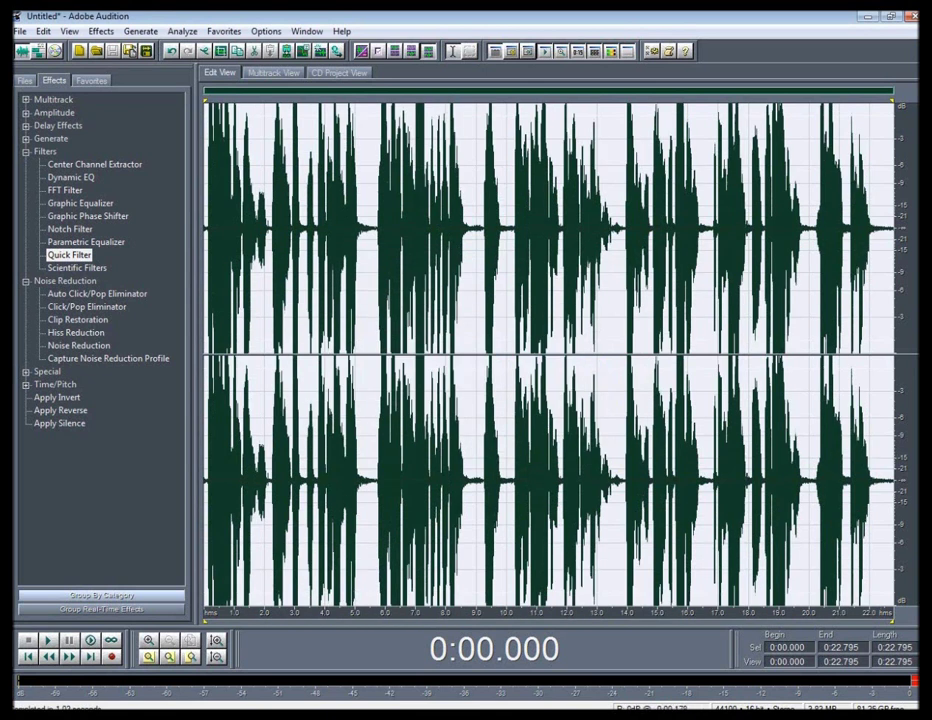
key(space)
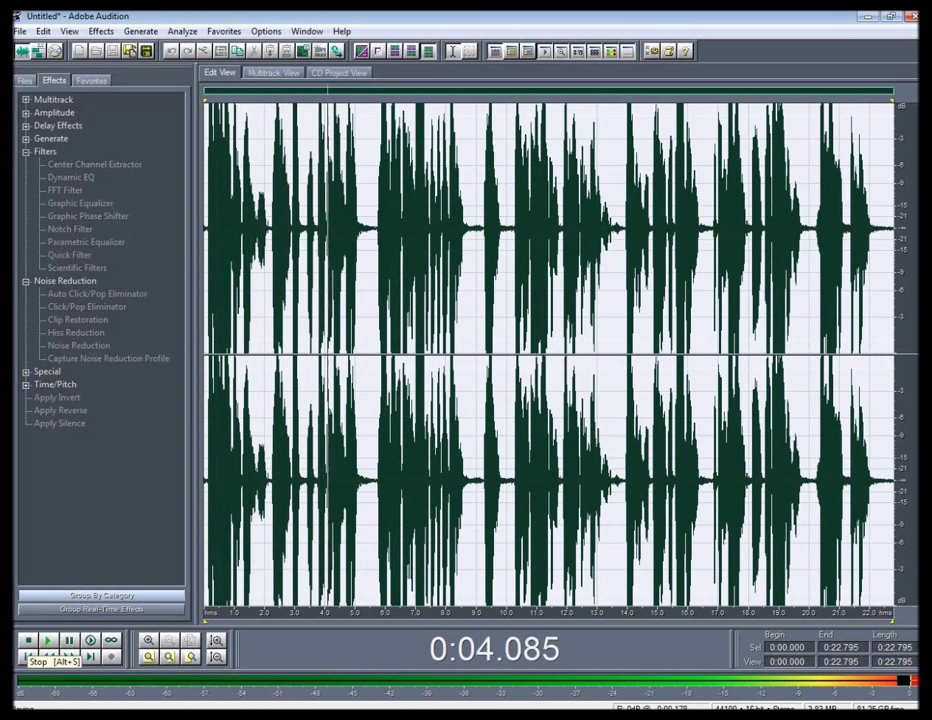
key(space)
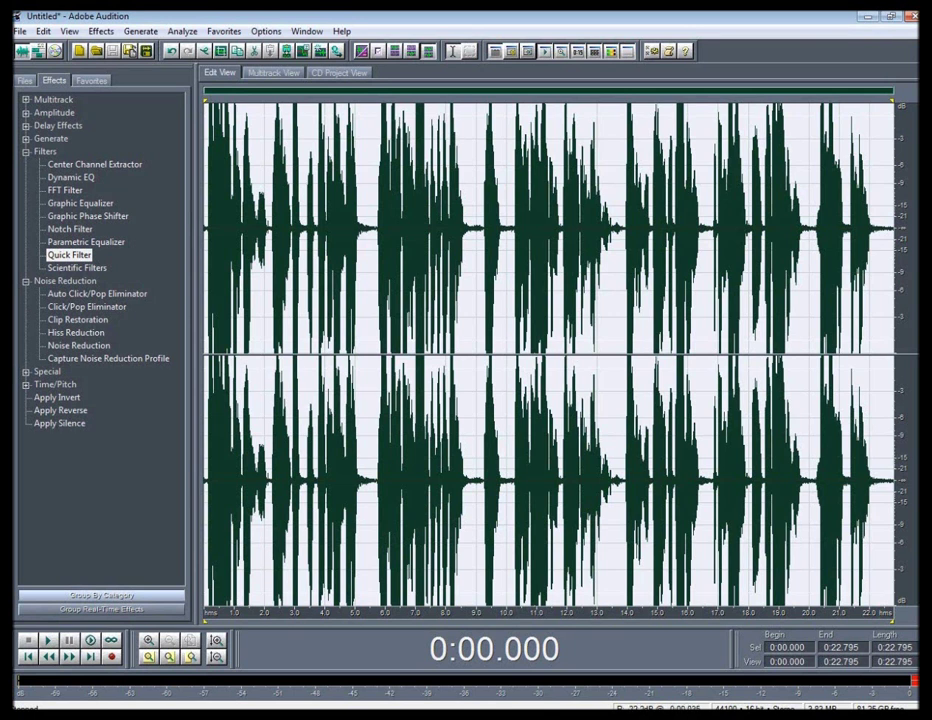
- Lower the entire narration's volume with Amplify/Fade, using the 3dB Cut preset
click(26, 112)
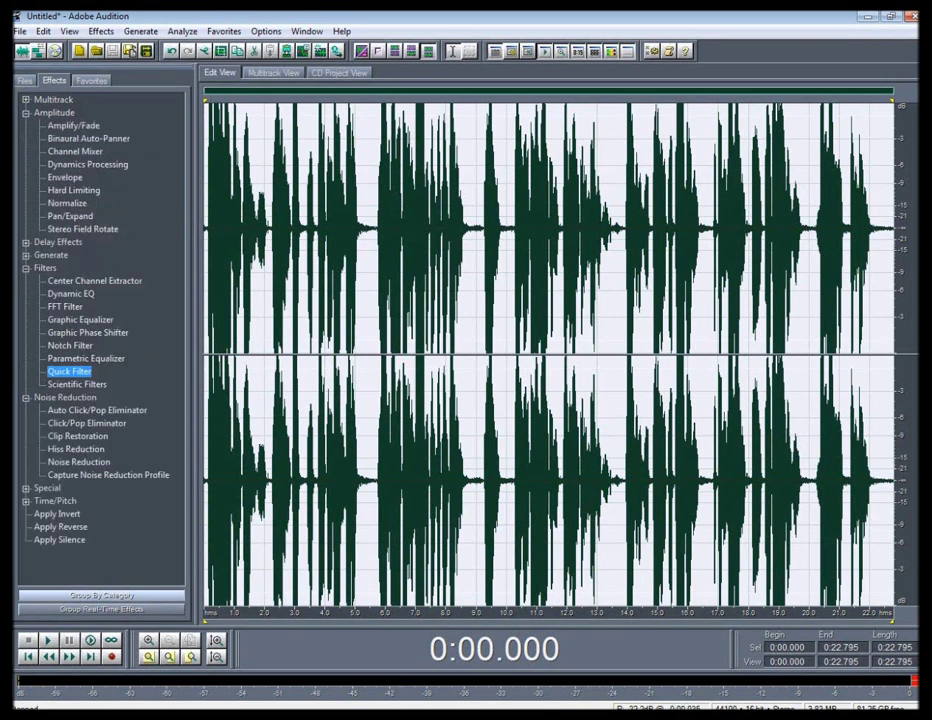
double_click(73, 125)
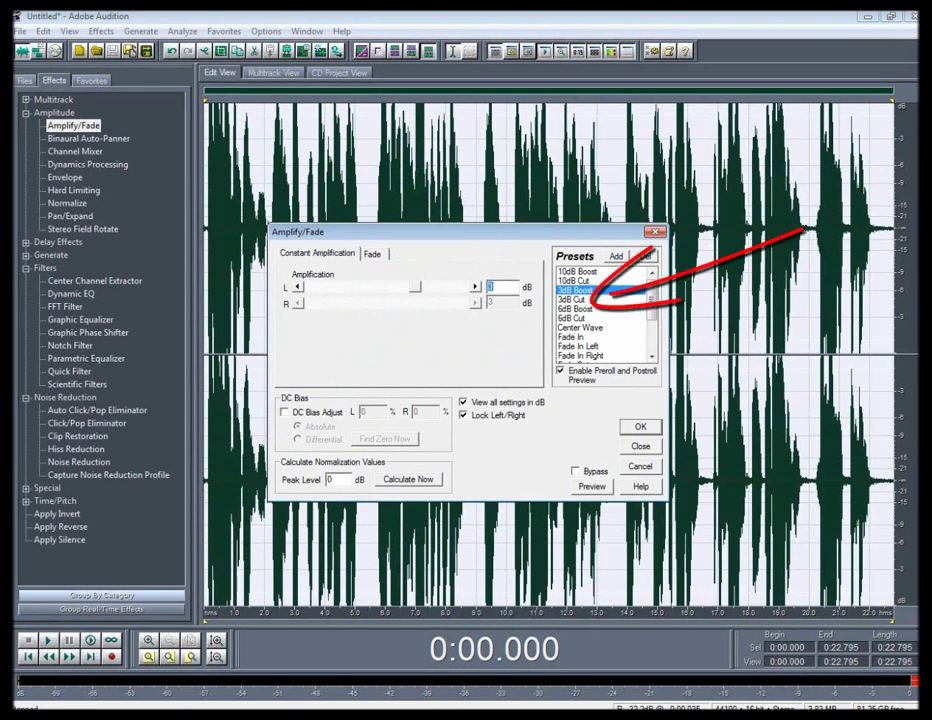
click(572, 299)
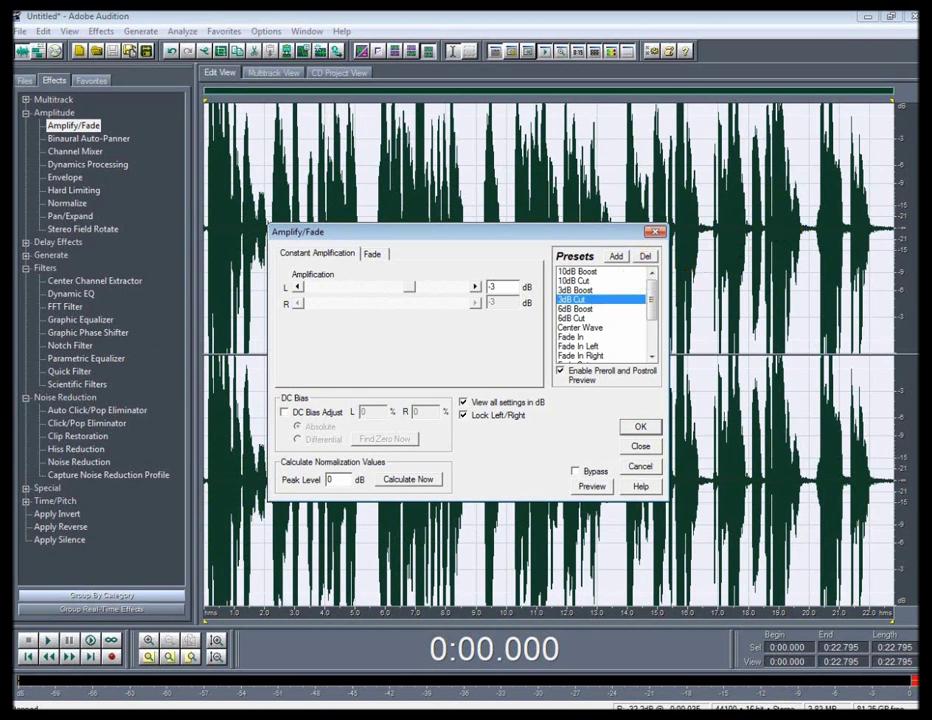
key(Return)
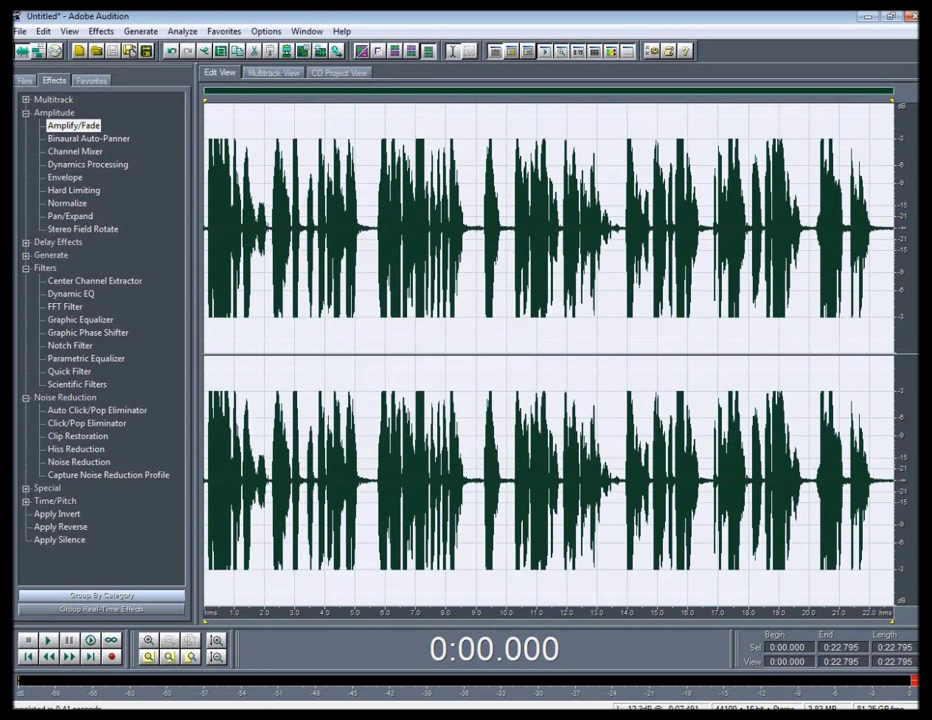
- Play the narration from about 7.5 seconds to check its output level
click(430, 230)
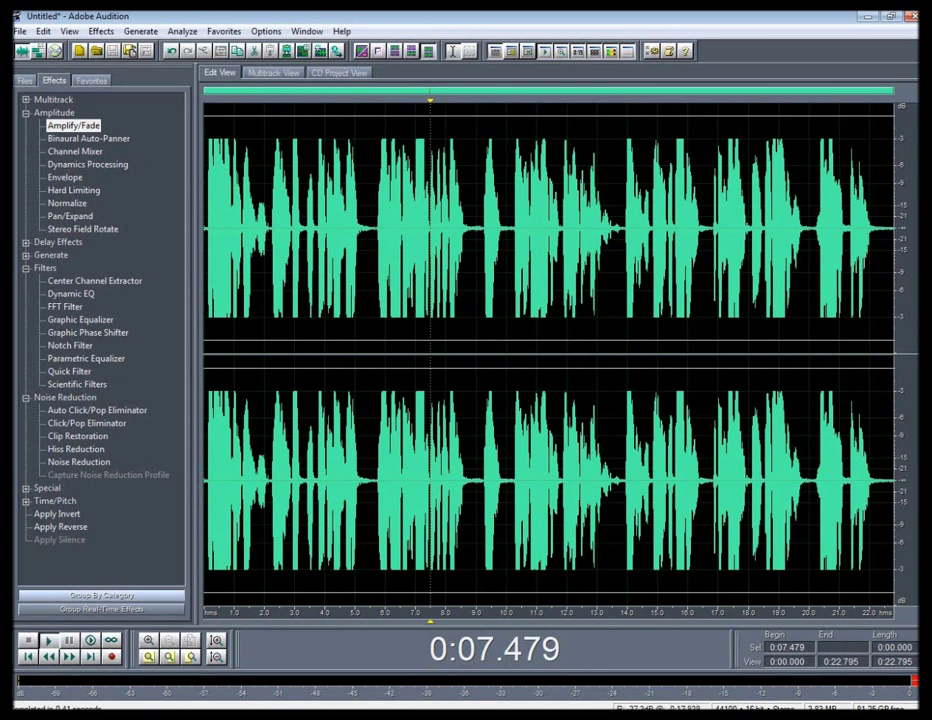
key(space)
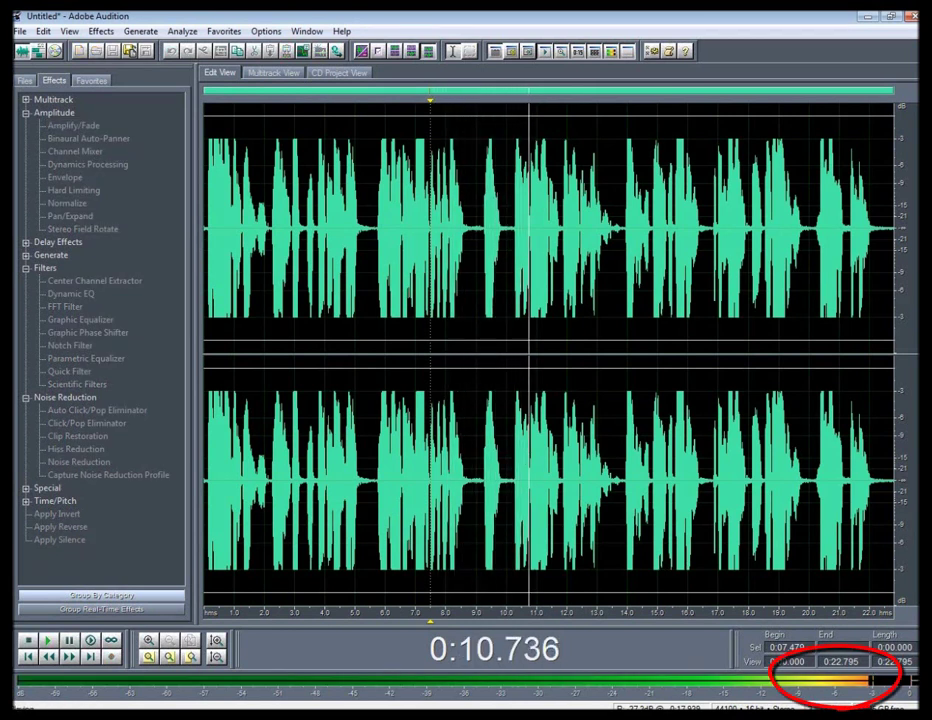
key(space)
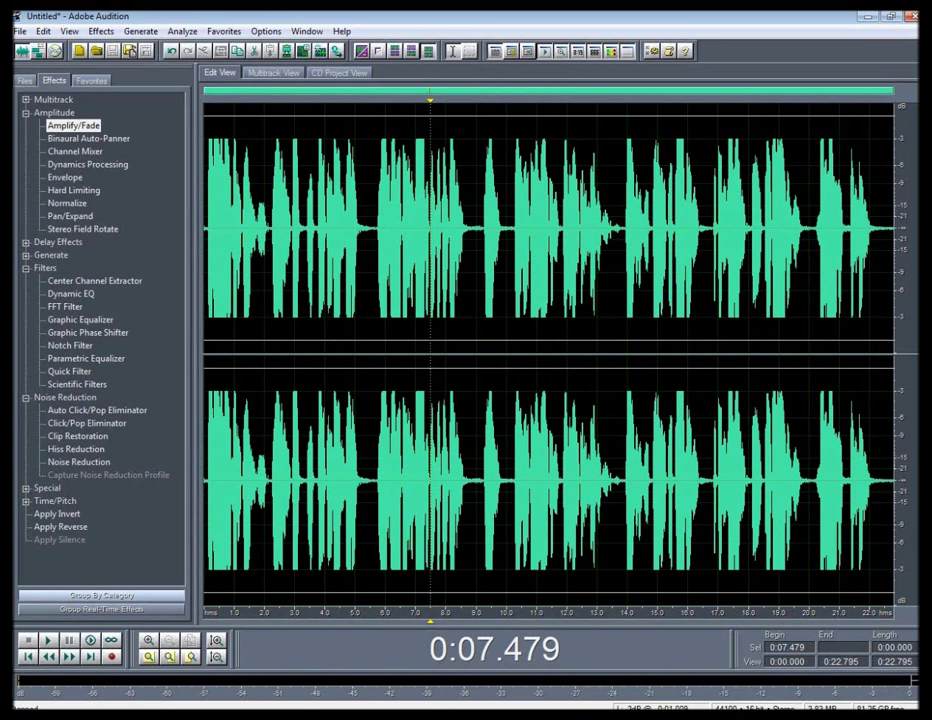
- Start saving the narration as a new file on the desktop with the name "teste"
click(19, 31)
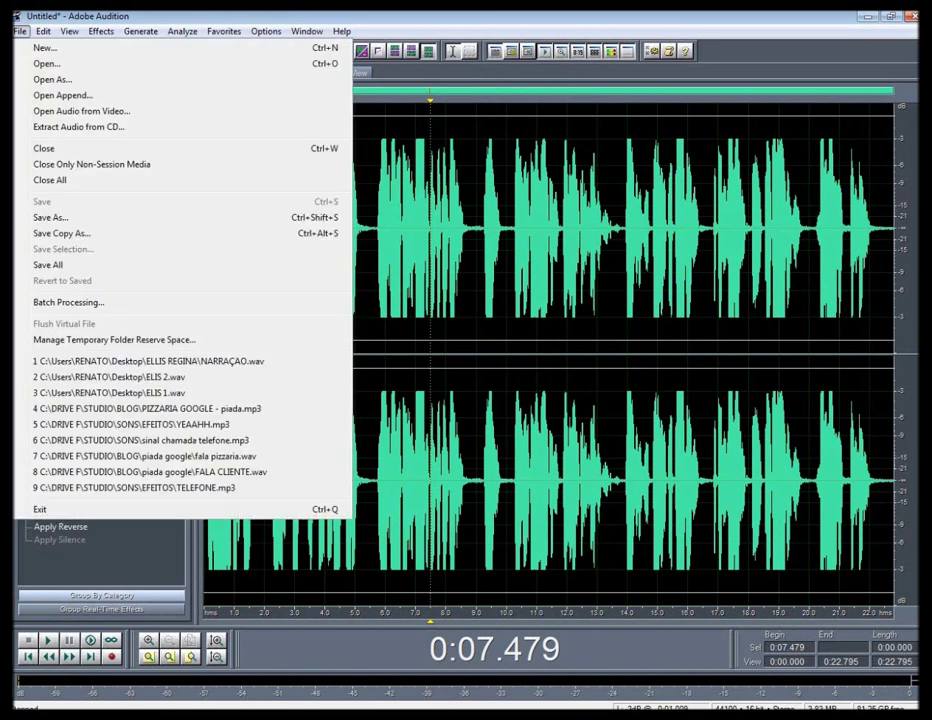
click(52, 217)
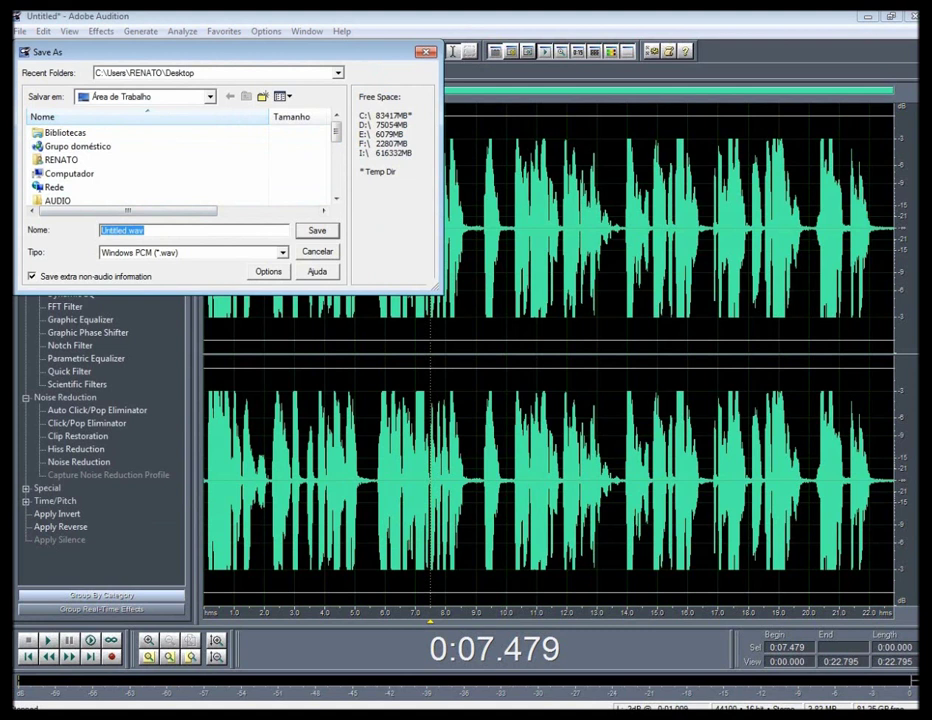
text(teste)
- Examine the available file formats for saving, including mp3PRO, and keep Windows PCM (*.wav)
key(alt+Down)
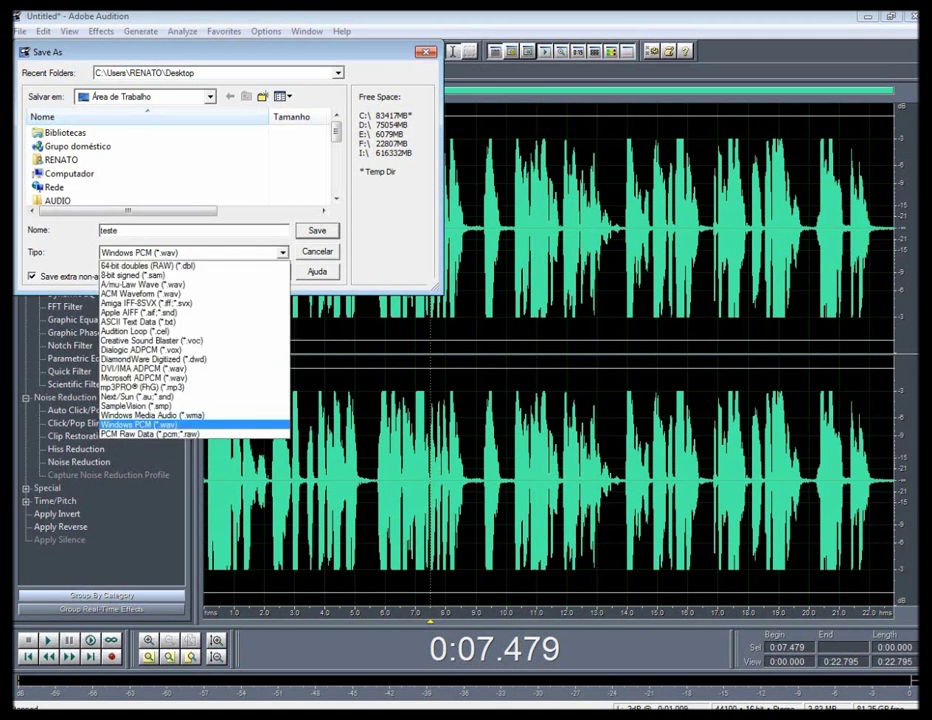
key(Home)
key(Down)
key(Down)
key(Down)
key(Down)
key(Down)
key(Down)
key(Down)
key(Down)
key(Down)
key(Down)
key(Down)
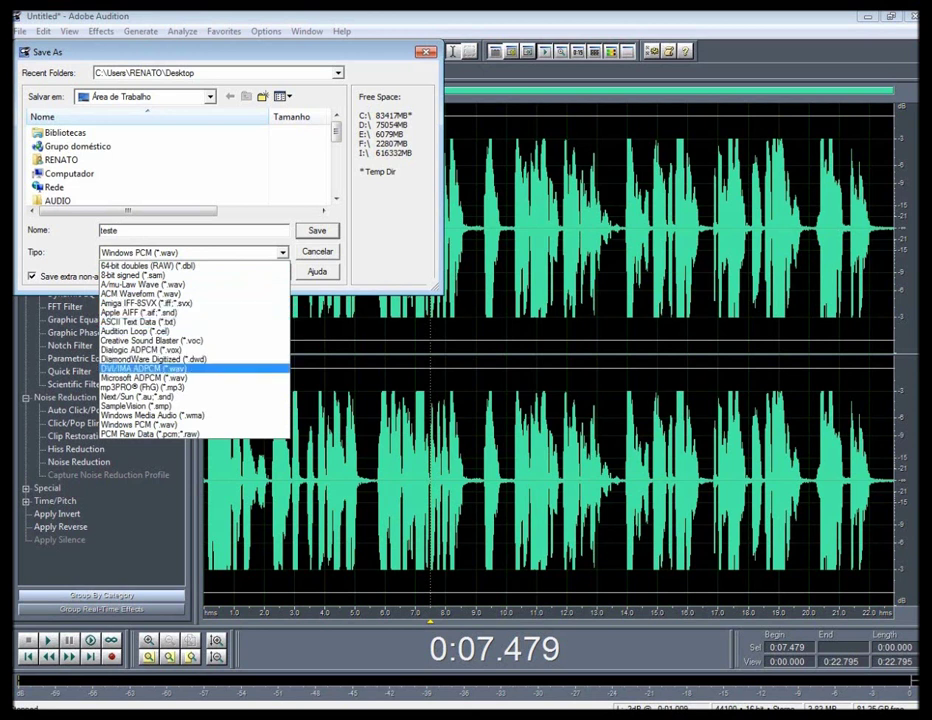
key(Down)
key(Down)
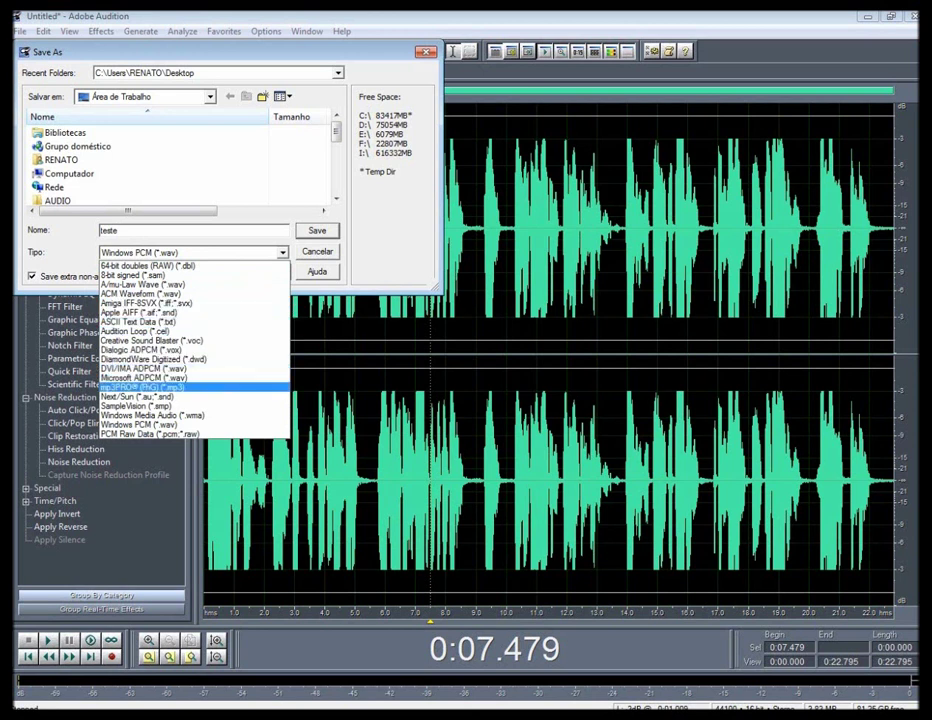
key(Home)
key(Down)
key(Down)
key(Escape)
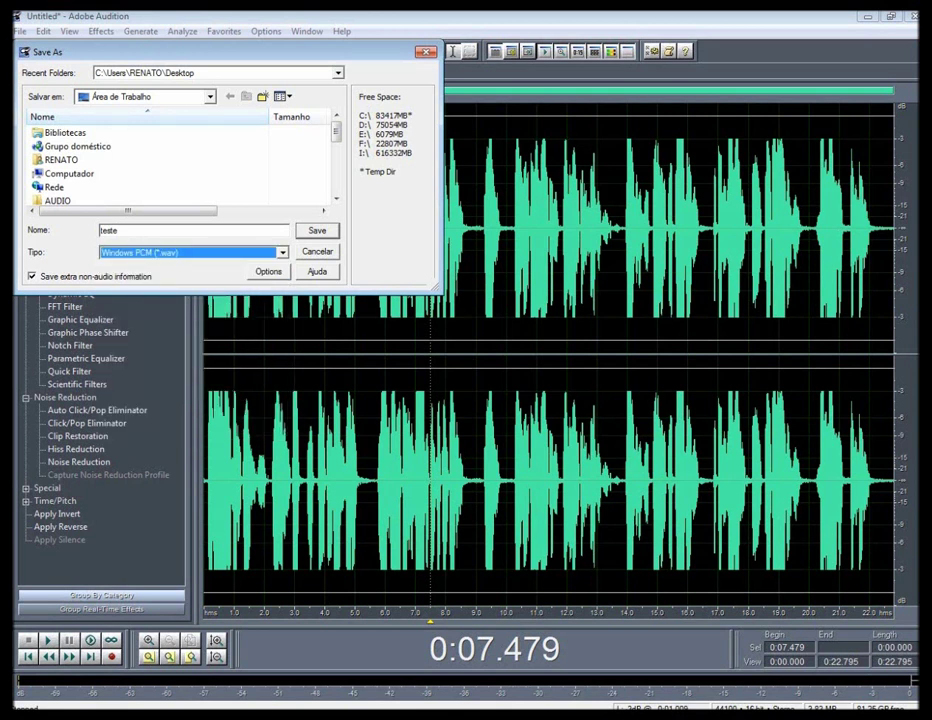
- Save the narration file in Windows PCM (*.wav) format
key(Return)
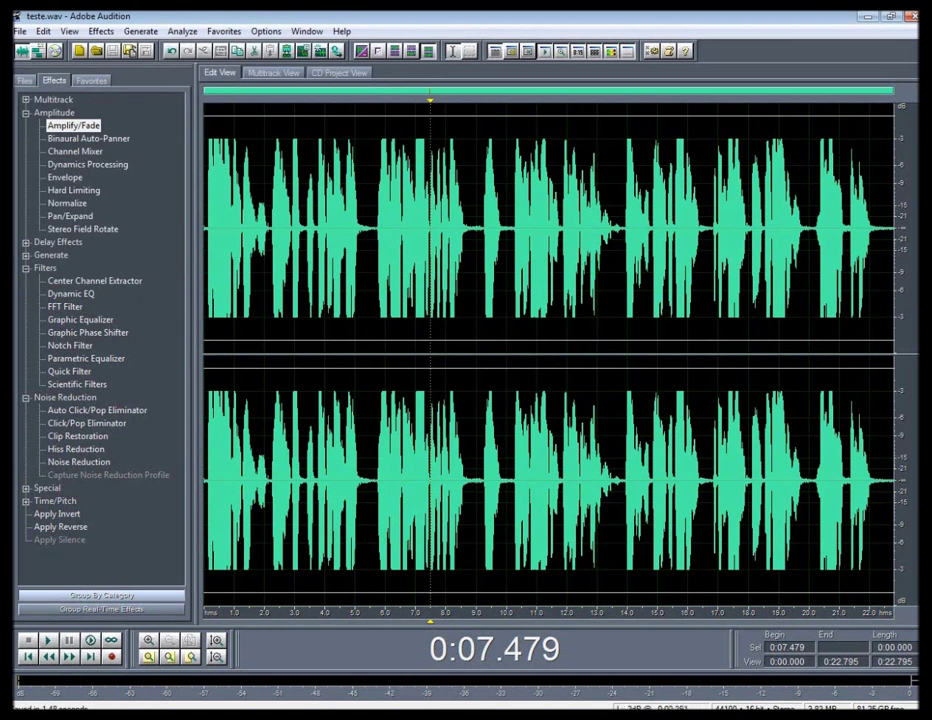
click(69, 371)
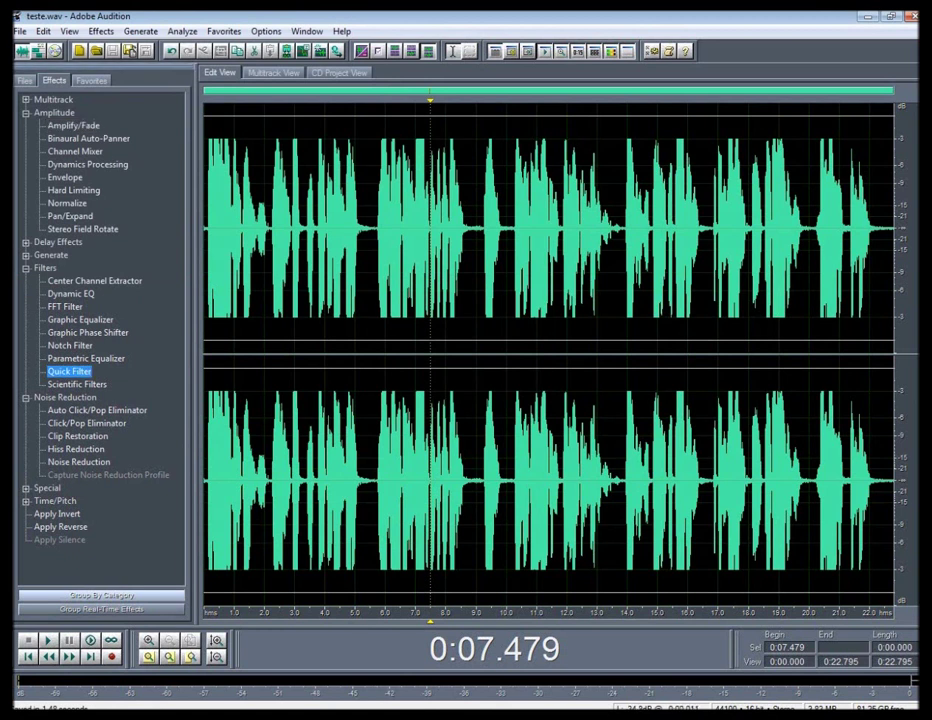